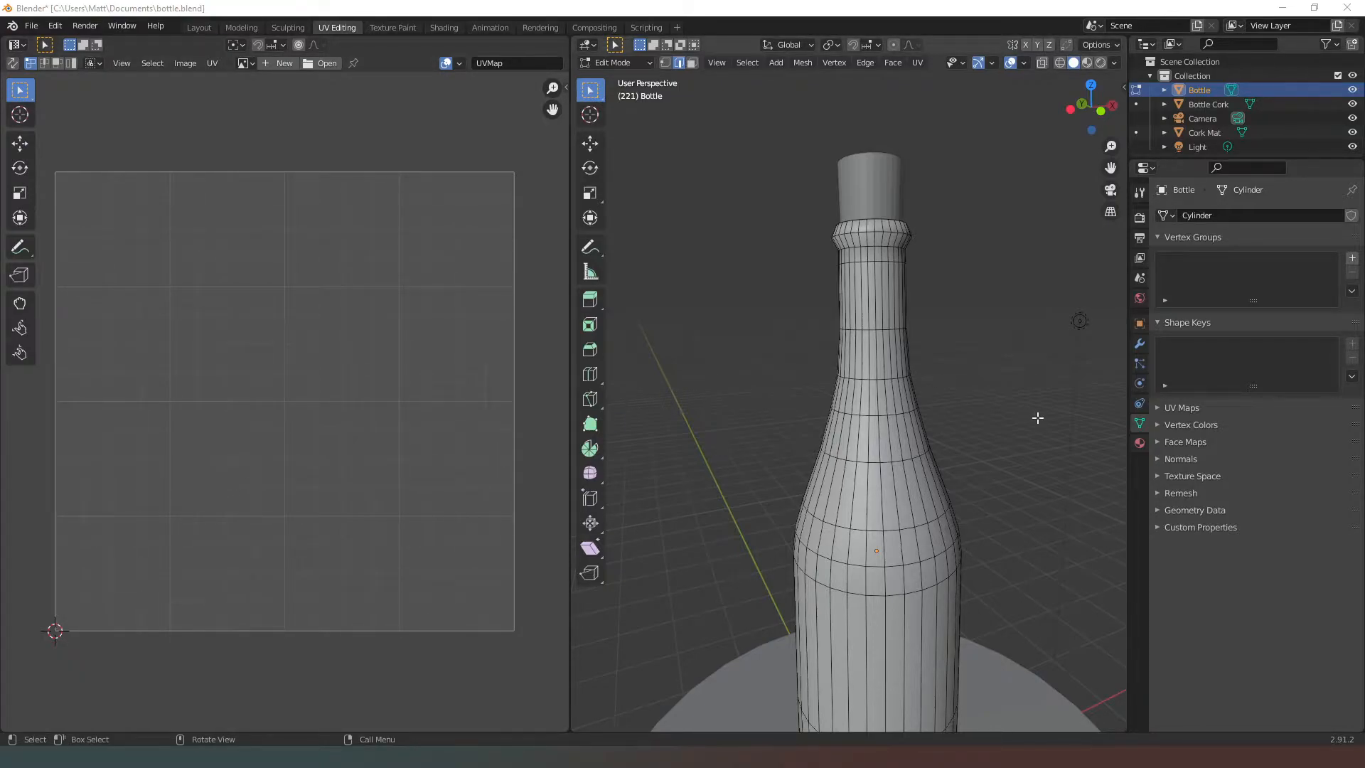
Mark the horizontal edge loop just above the bottle's rounded base as a UV seam.
{"action": "mouse_move", "coordinate": [1021, 415]}
{"action": "middle_mouse_down"}
{"action": "mouse_move", "coordinate": [1006, 386]}
{"action": "mouse_move", "coordinate": [1006, 411]}
{"action": "middle_mouse_up"}
{"action": "middle_click_drag", "start_coordinate": [1001, 458], "coordinate": [990, 280]}
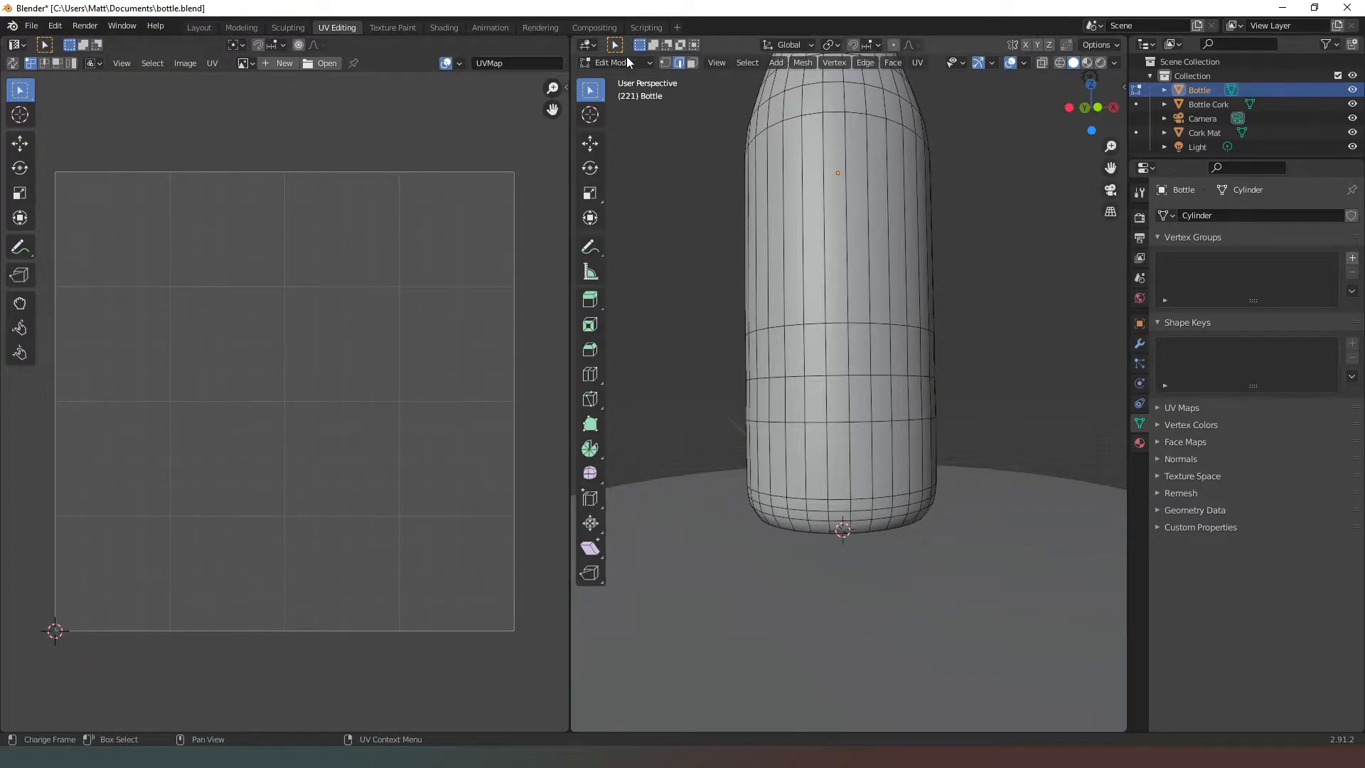
{"action": "scroll", "coordinate": [1009, 472], "scroll_direction": "up", "scroll_amount": 2}
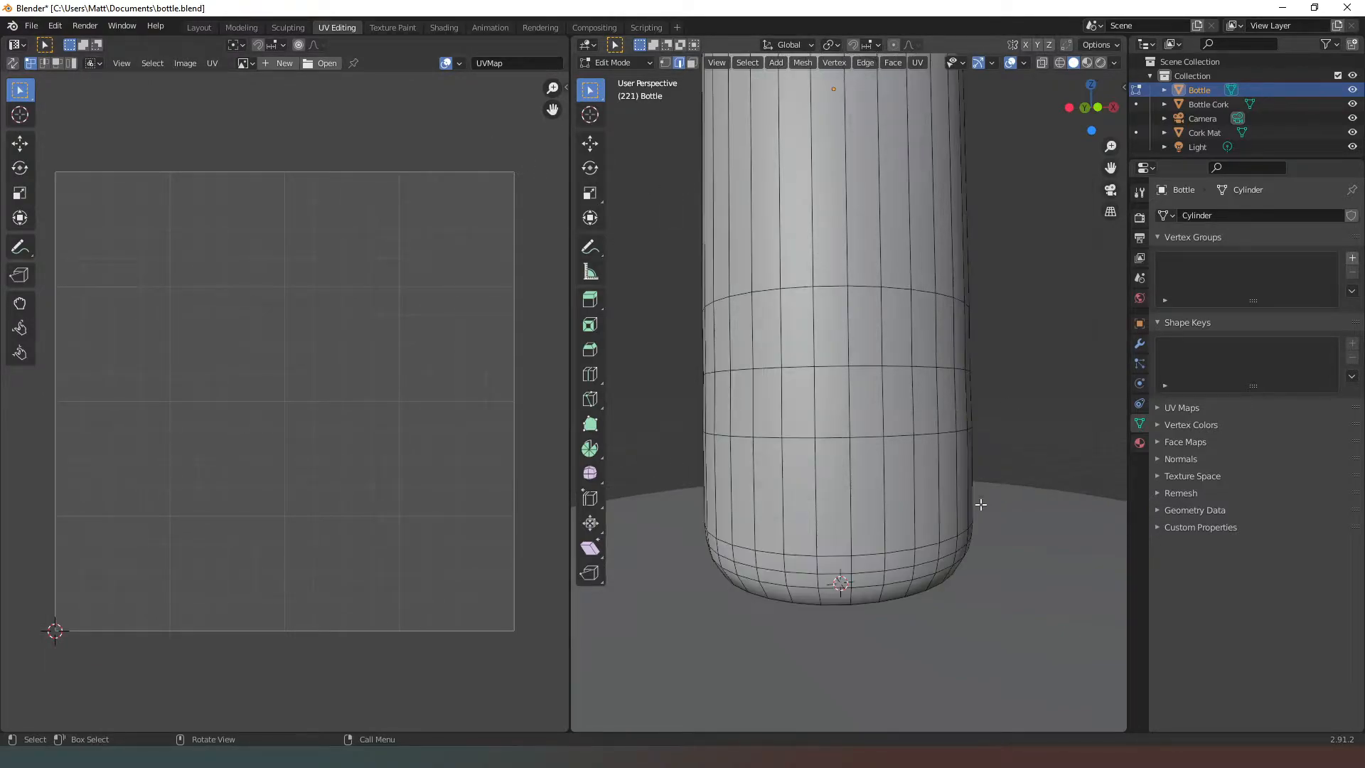
{"action": "left_click", "coordinate": [797, 573], "text": "alt"}
{"action": "key", "text": "u"}
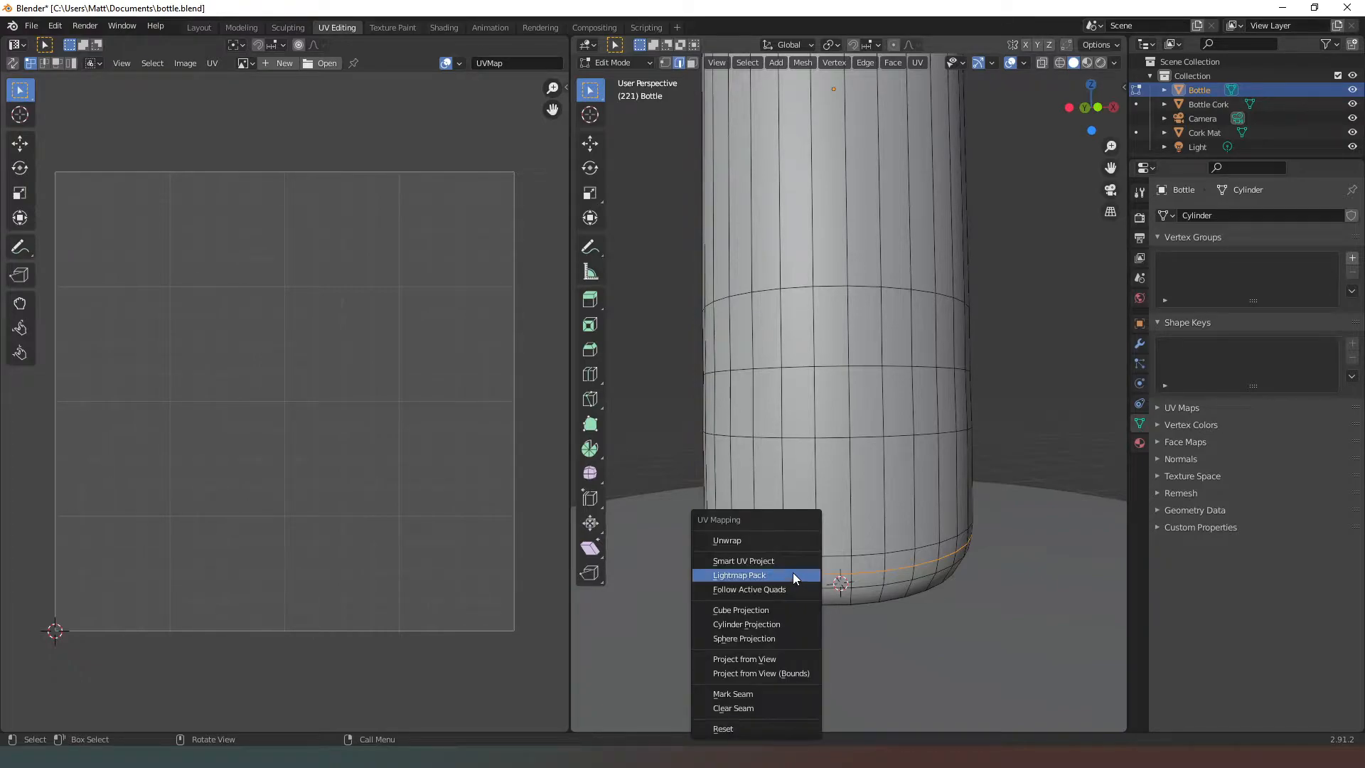
{"action": "left_click", "coordinate": [761, 694]}
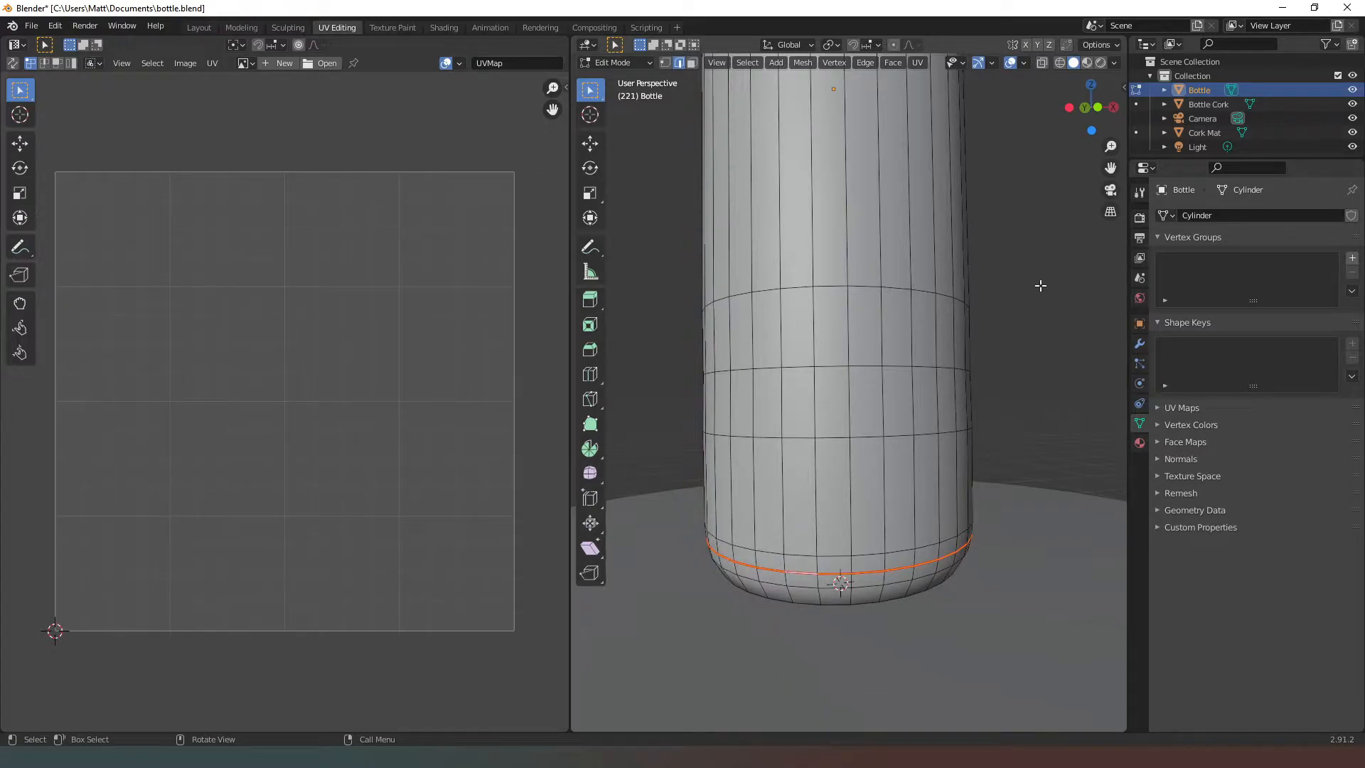
Mark the edge loop around the bottle's shoulder, one loop above the straight body's top edge, as a seam and clear the selection.
{"action": "middle_click_drag", "start_coordinate": [1039, 286], "coordinate": [1033, 480], "text": "shift"}
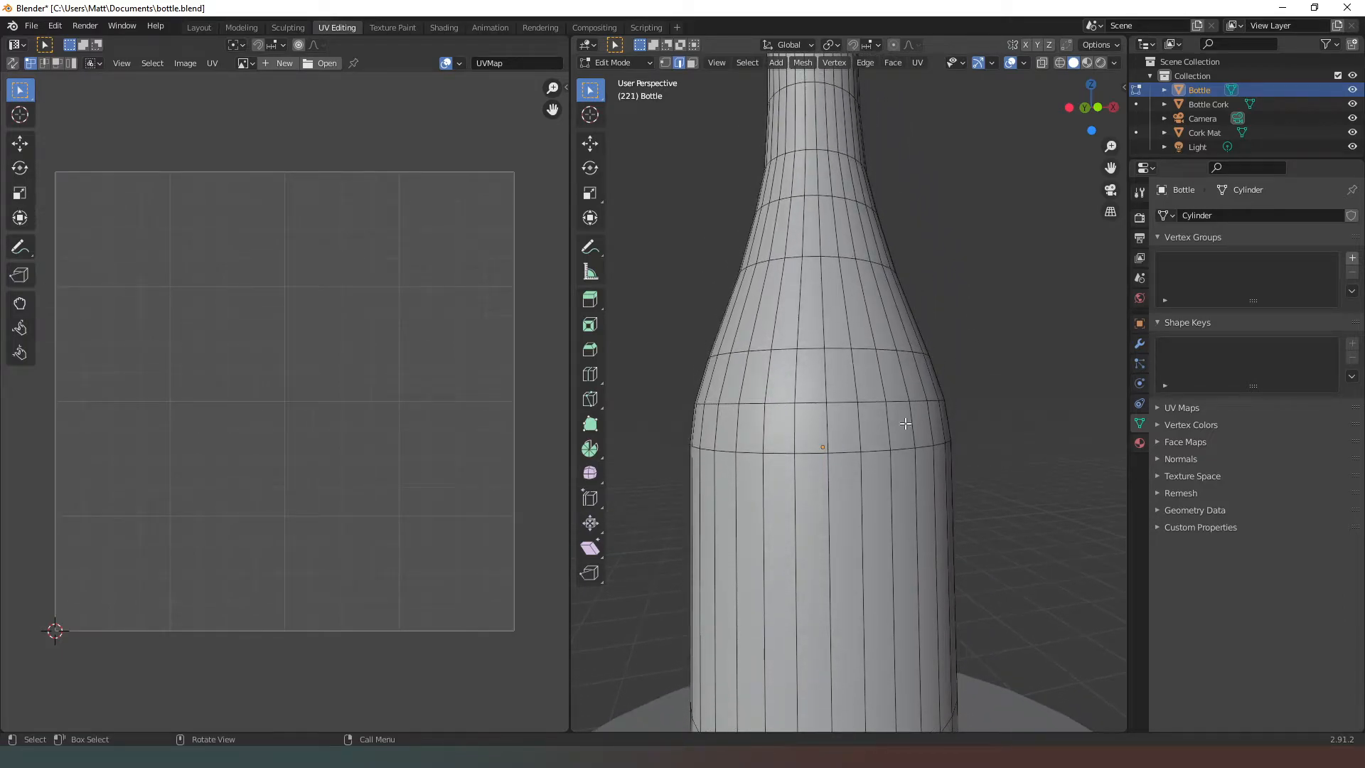
{"action": "left_click", "coordinate": [752, 402], "text": "alt"}
{"action": "middle_click_drag", "start_coordinate": [1056, 489], "coordinate": [1027, 451], "text": "shift"}
{"action": "left_click", "coordinate": [1067, 307]}
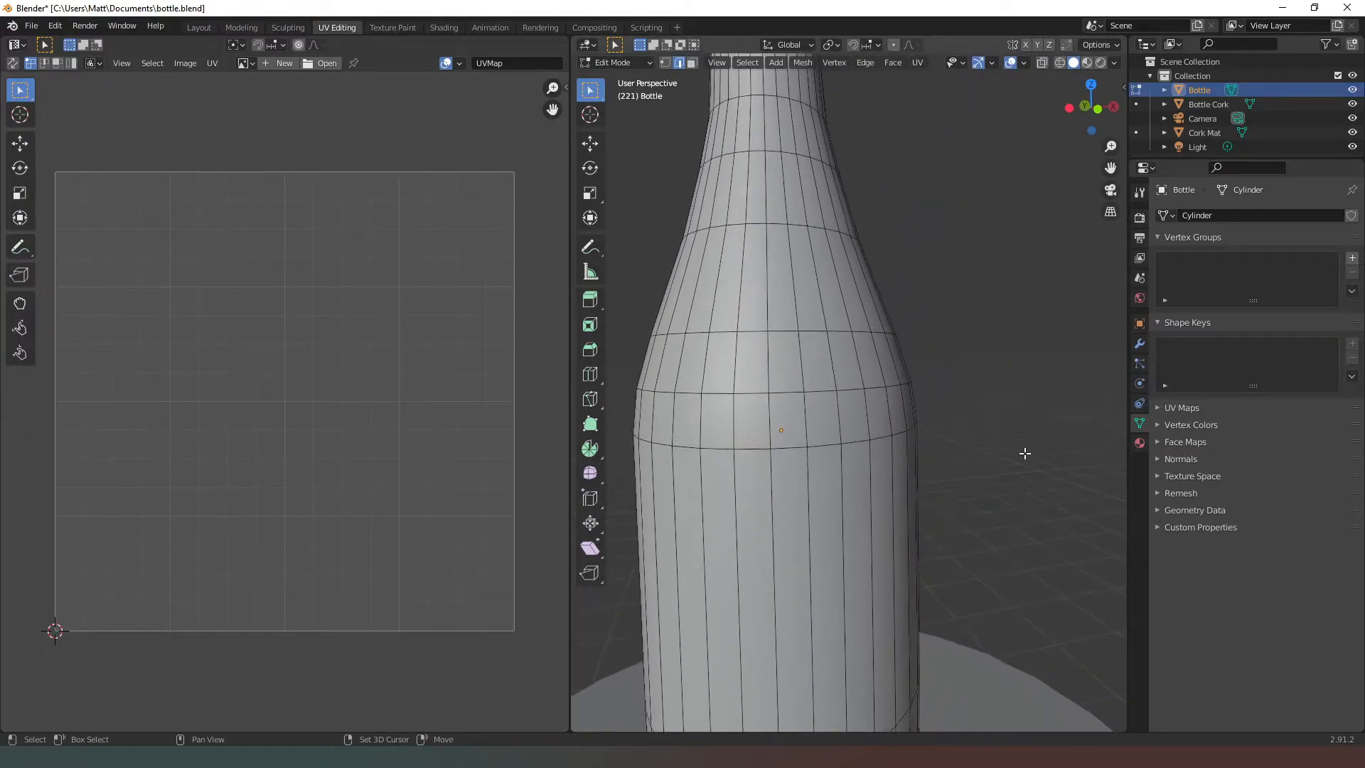
{"action": "left_click", "coordinate": [720, 393], "text": "alt"}
{"action": "key", "text": "u"}
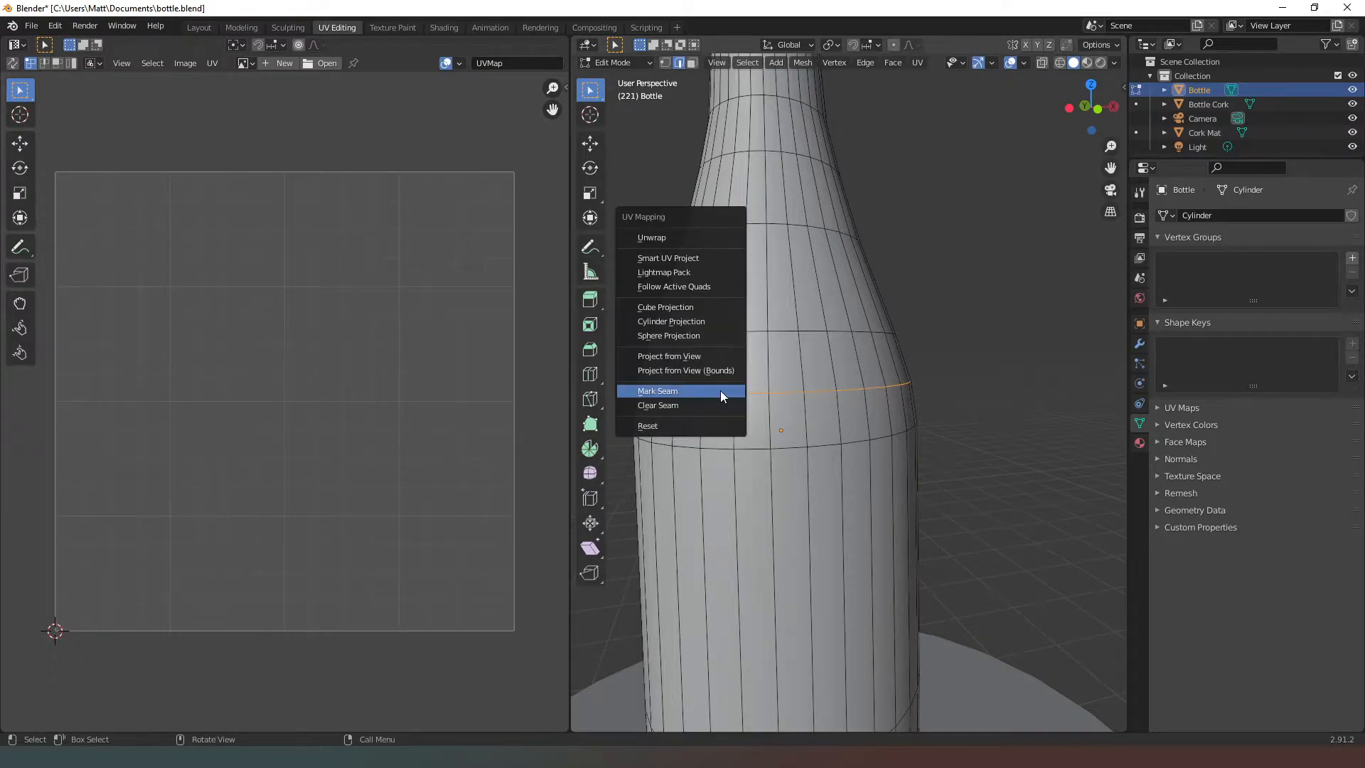
{"action": "left_click", "coordinate": [697, 392]}
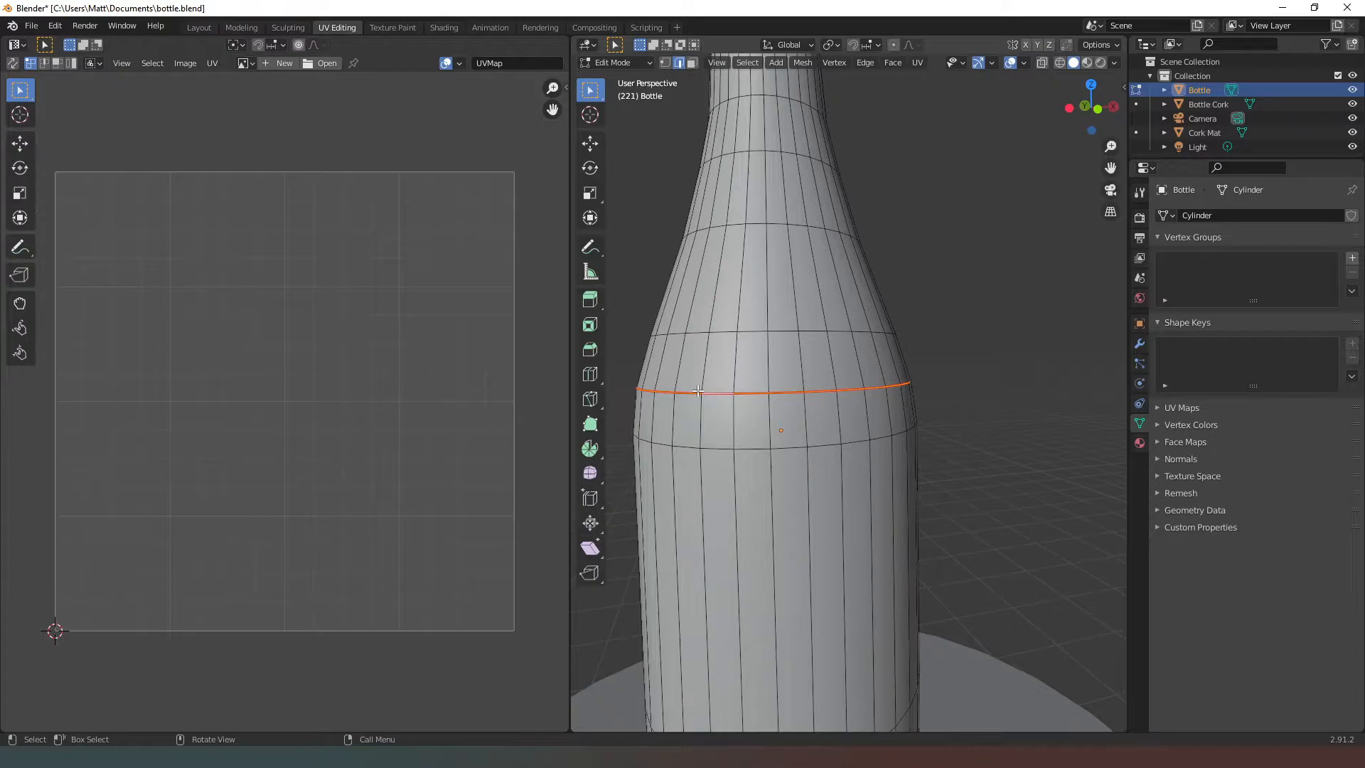
{"action": "key", "text": "alt+a"}
Mark the edge loop at the bottom of the bottle's neck, where it begins to widen, as a seam.
{"action": "middle_click_drag", "start_coordinate": [954, 246], "coordinate": [981, 376]}
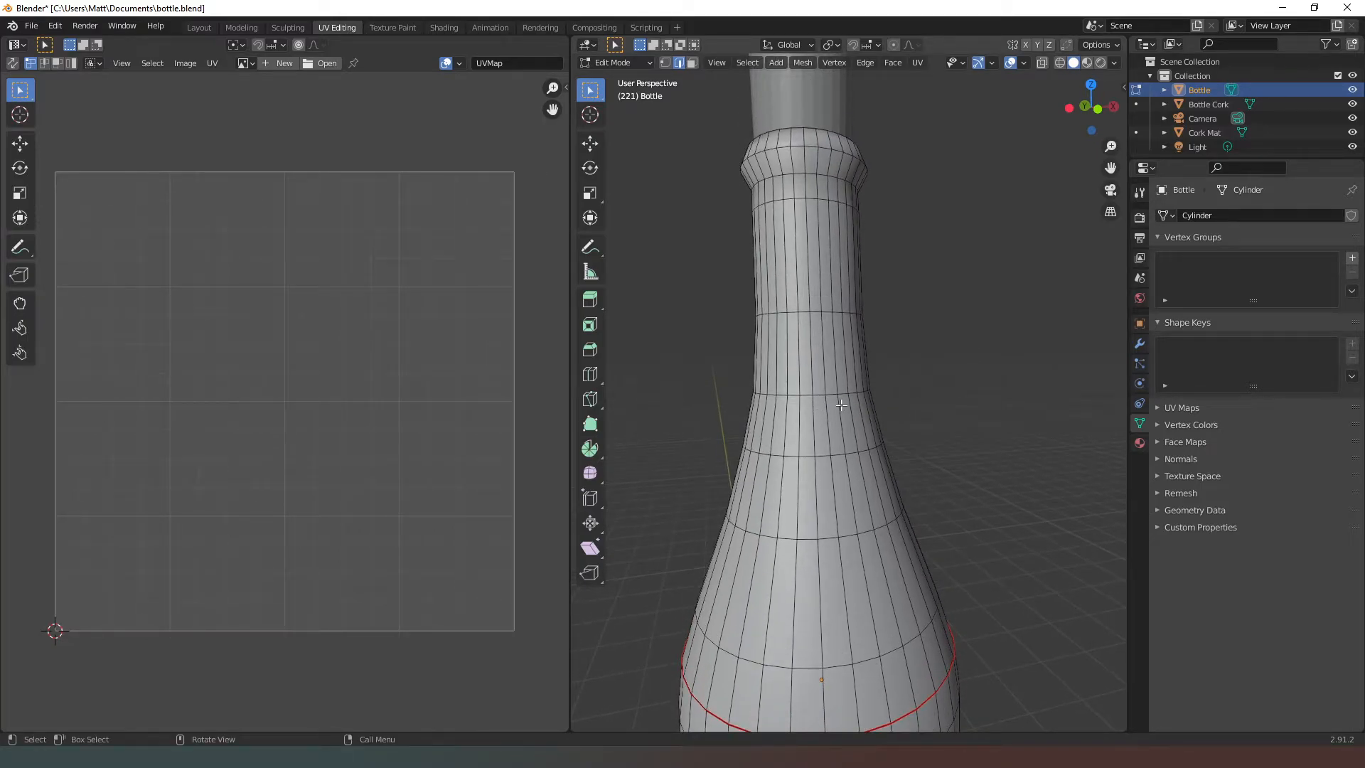
{"action": "left_click", "coordinate": [821, 394], "text": "alt"}
{"action": "key", "text": "u"}
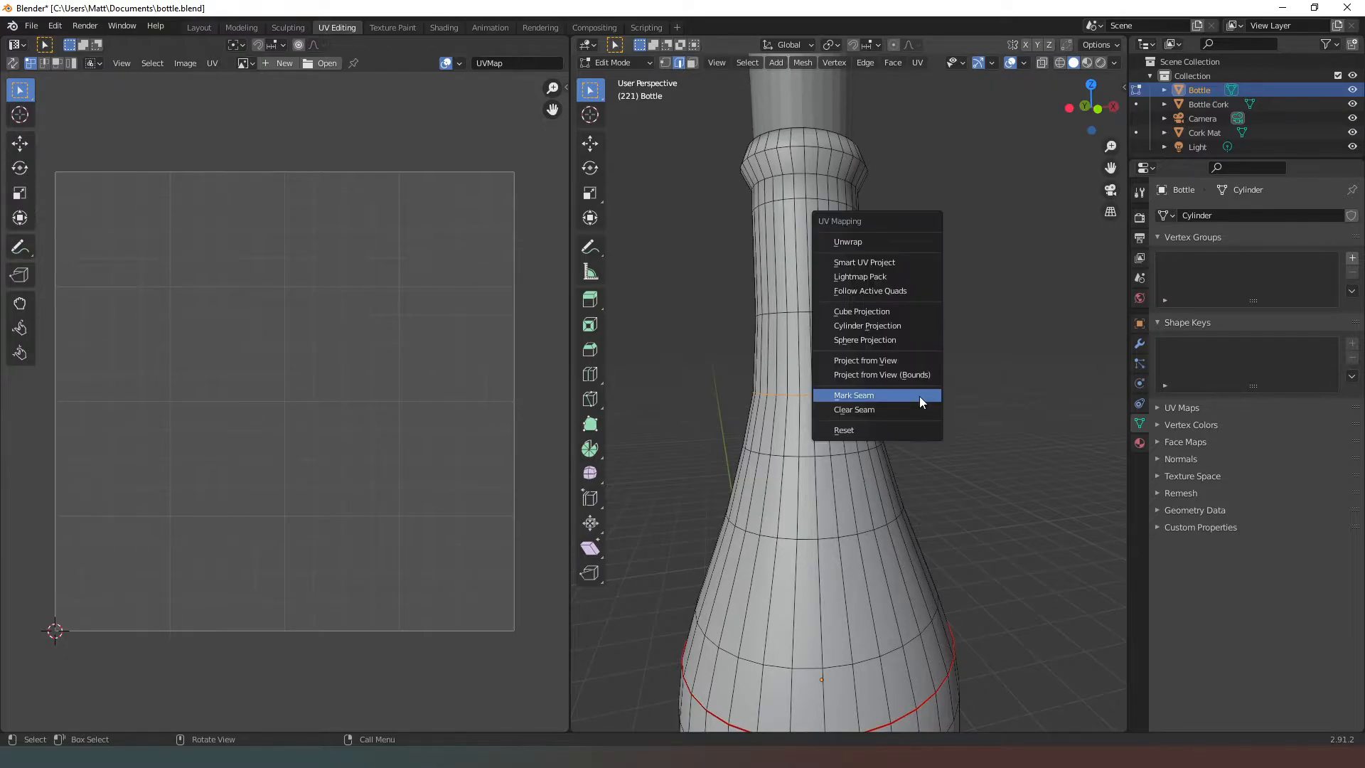
{"action": "left_click", "coordinate": [877, 391]}
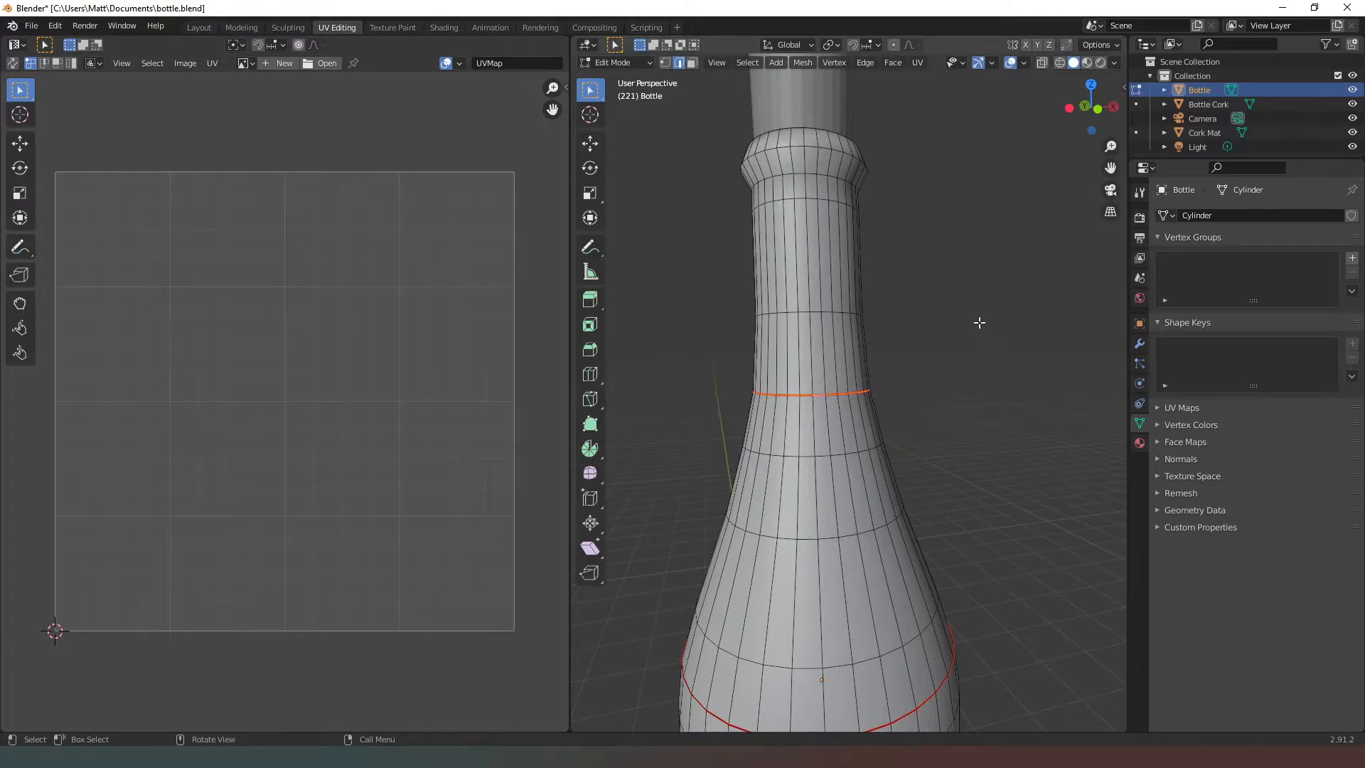
Mark the edge loop on the neck just below the bottle's lip as a seam.
{"action": "left_click", "coordinate": [1003, 287]}
{"action": "left_click", "coordinate": [801, 200], "text": "alt"}
{"action": "key", "text": "u"}
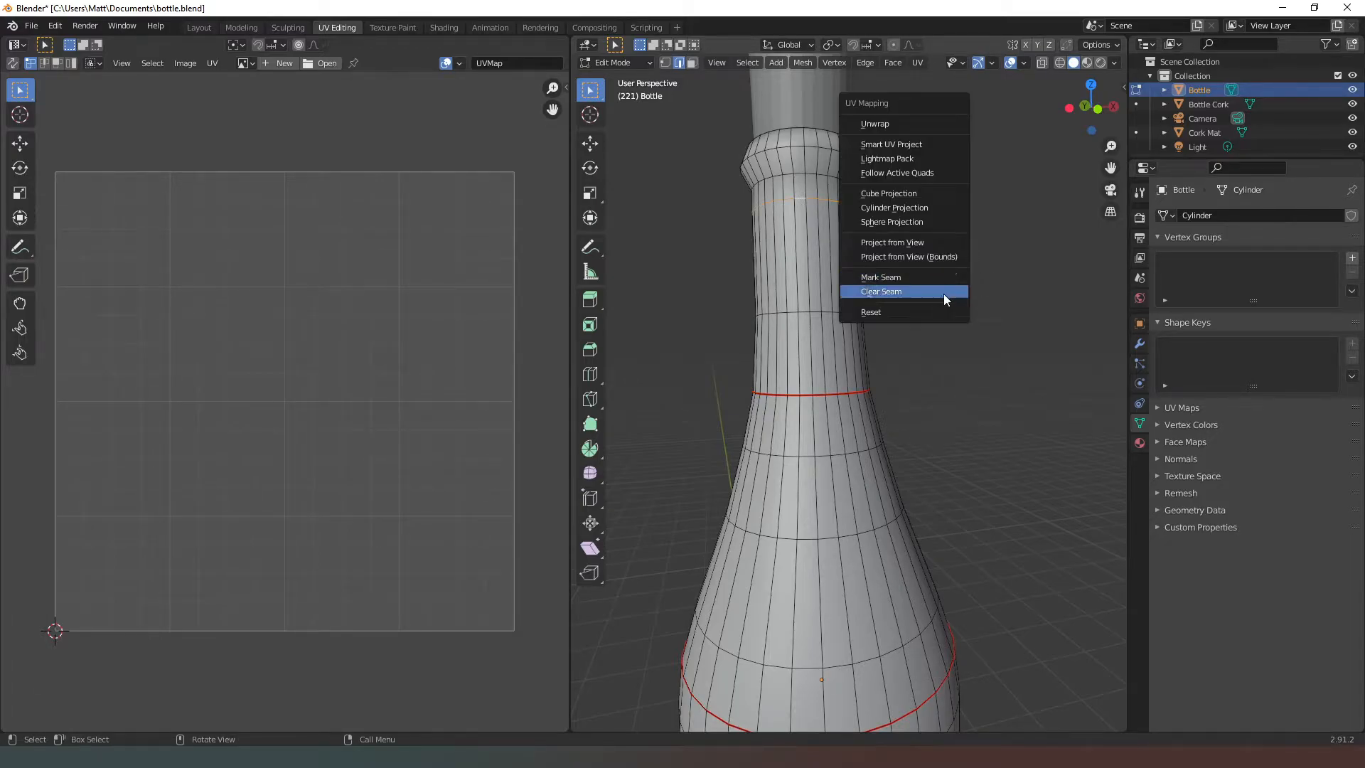
{"action": "left_click", "coordinate": [885, 277]}
Mark the edge loop around the bottle's mouth beside the cork as a seam.
{"action": "middle_click_drag", "start_coordinate": [953, 292], "coordinate": [908, 353]}
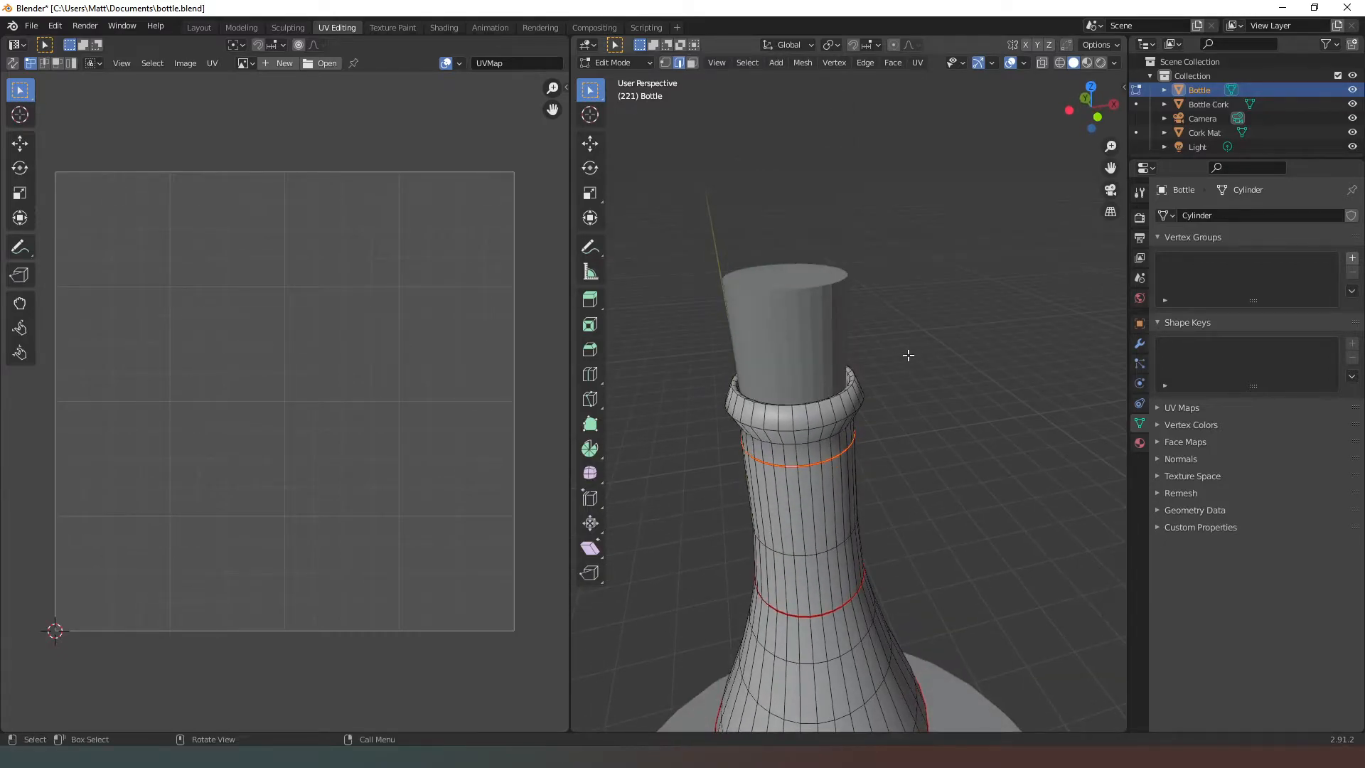
{"action": "left_click", "coordinate": [733, 382], "text": "alt+shift"}
{"action": "left_click", "coordinate": [990, 408]}
{"action": "left_click", "coordinate": [736, 384], "text": "alt"}
{"action": "key", "text": "u"}
{"action": "left_click", "coordinate": [826, 399]}
Select the whole bottle mesh and unwrap it along the marked seams.
{"action": "scroll", "coordinate": [995, 384], "scroll_direction": "down", "scroll_amount": 4}
{"action": "mouse_move", "coordinate": [995, 396]}
{"action": "middle_mouse_down"}
{"action": "mouse_move", "coordinate": [996, 412]}
{"action": "mouse_move", "coordinate": [1003, 391]}
{"action": "middle_mouse_up"}
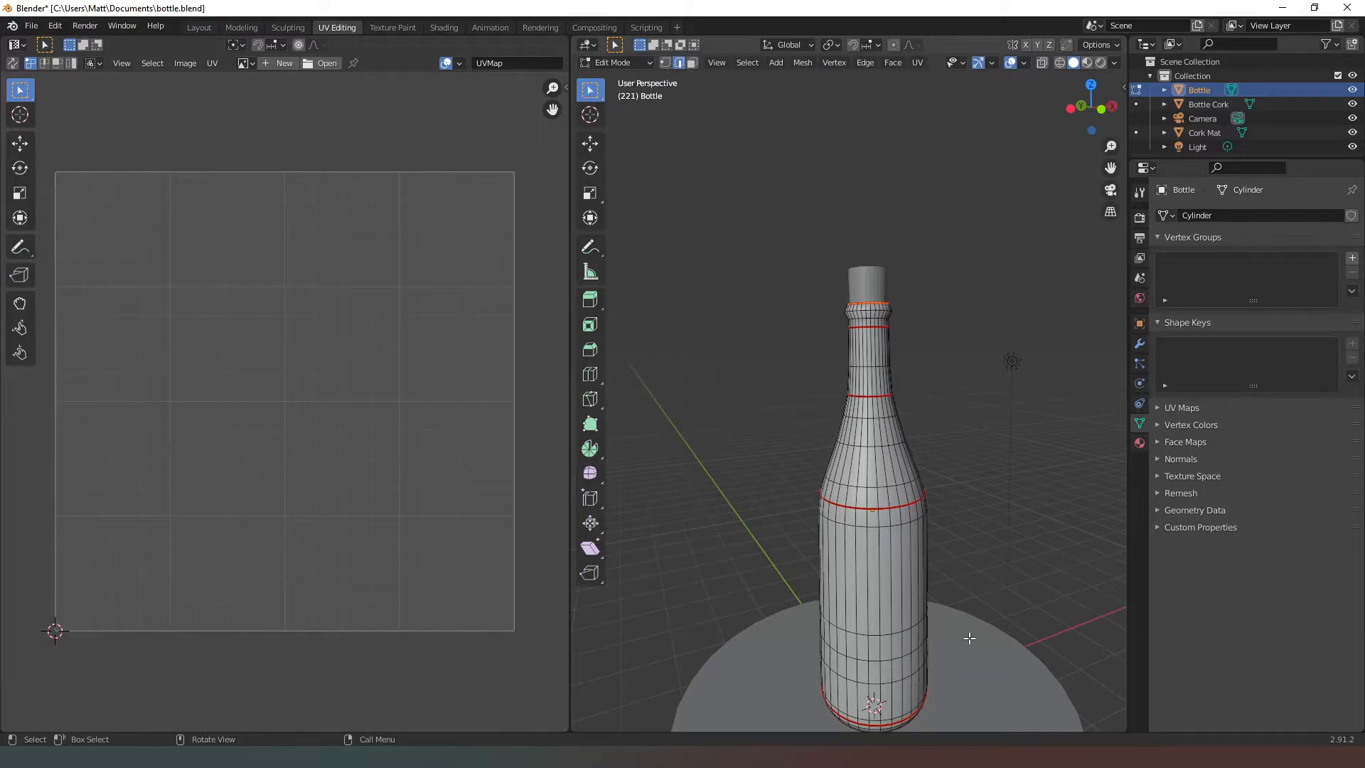
{"action": "key", "text": "a"}
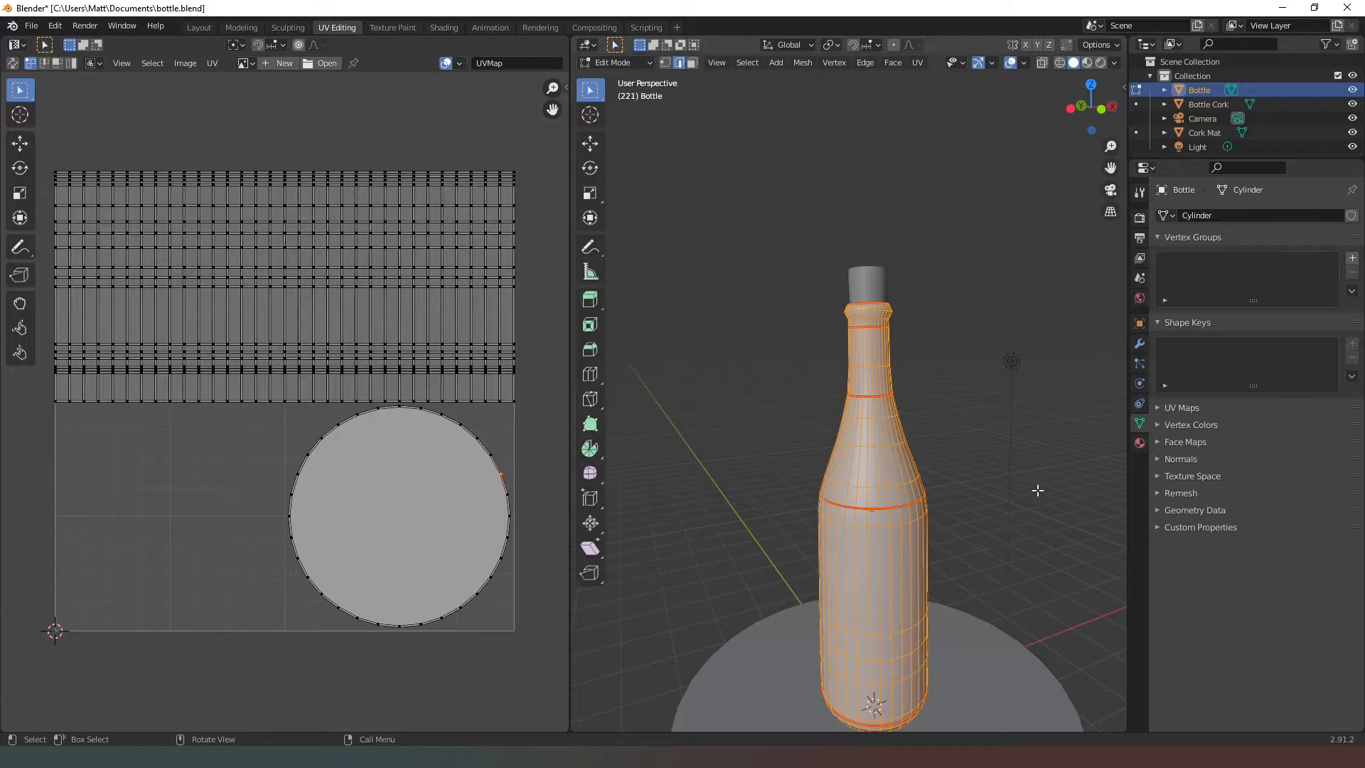
{"action": "key", "text": "u"}
{"action": "left_click", "coordinate": [1009, 330]}
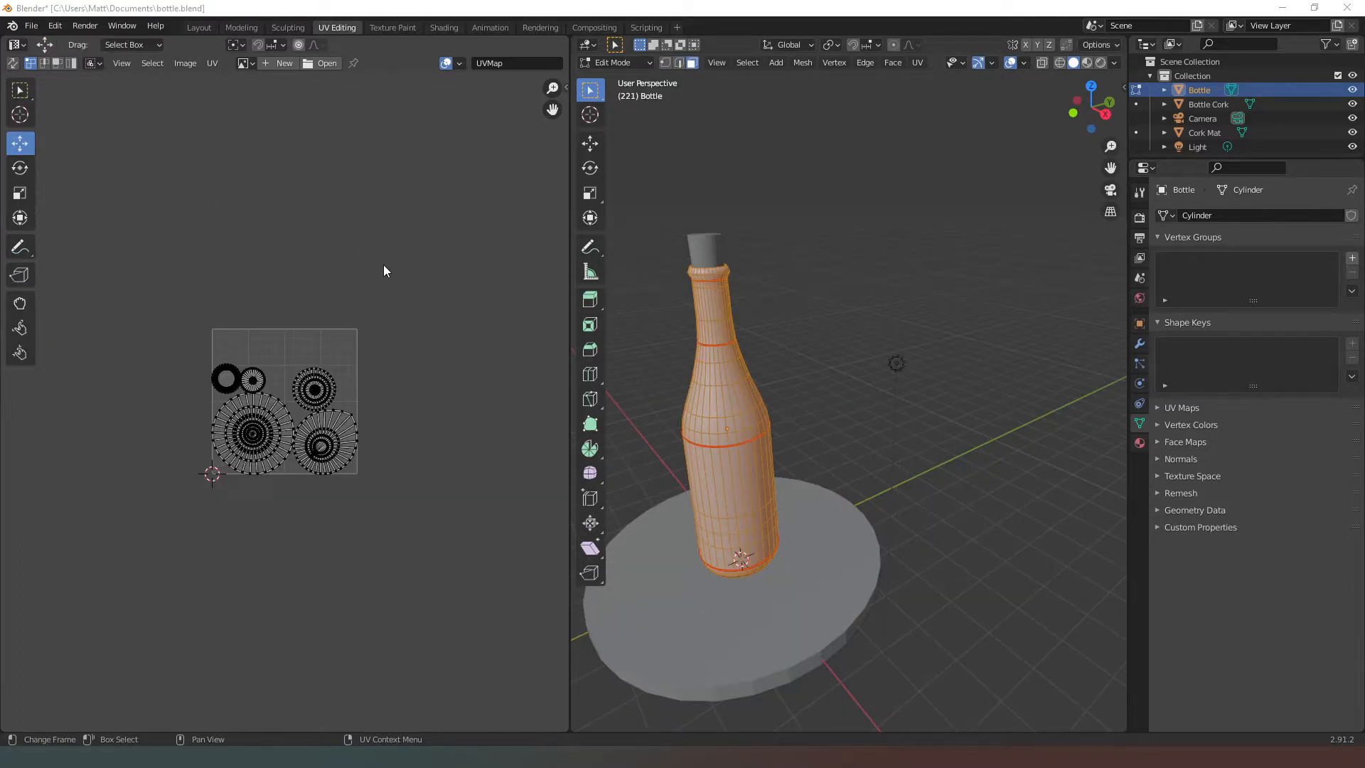
Remap the whole bottle mesh's UVs with Cylinder Projection.
{"action": "scroll", "coordinate": [303, 425], "scroll_direction": "up", "scroll_amount": 4}
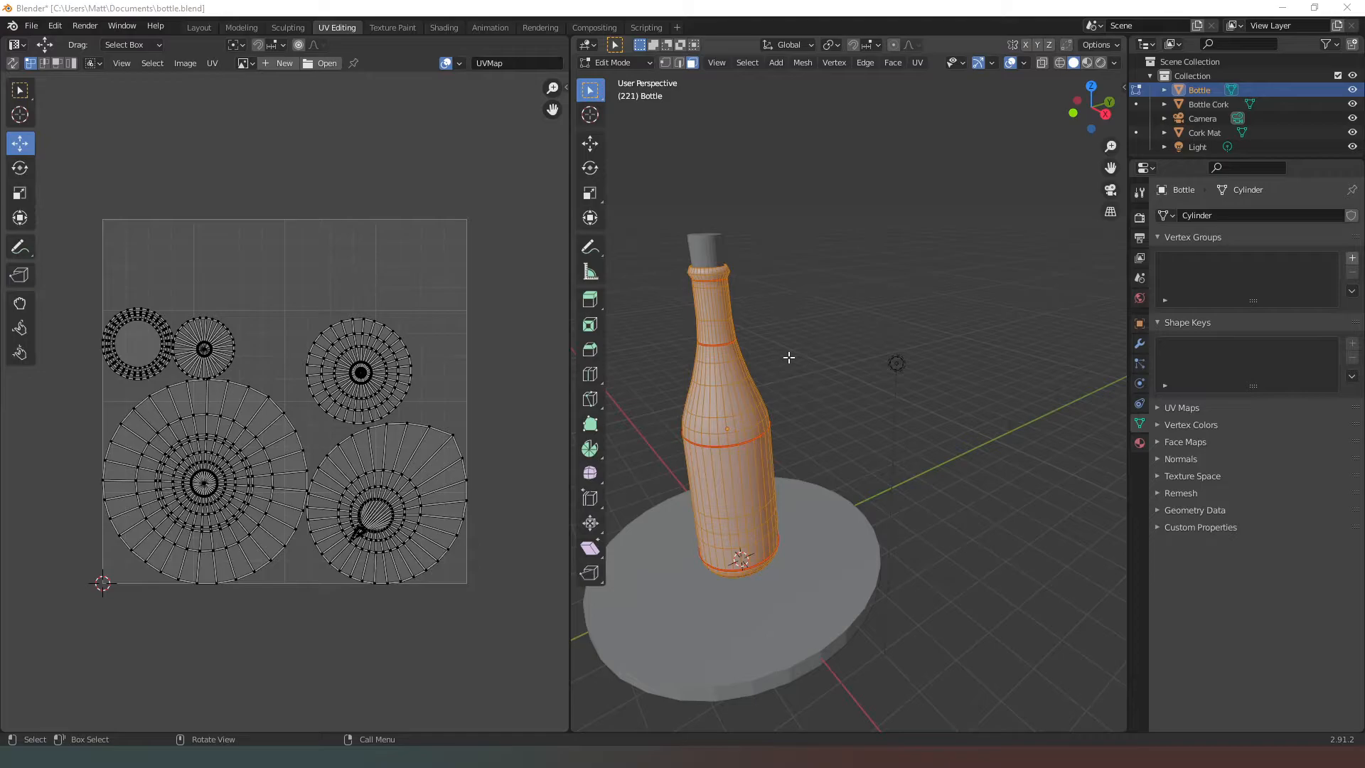
{"action": "key", "text": "u"}
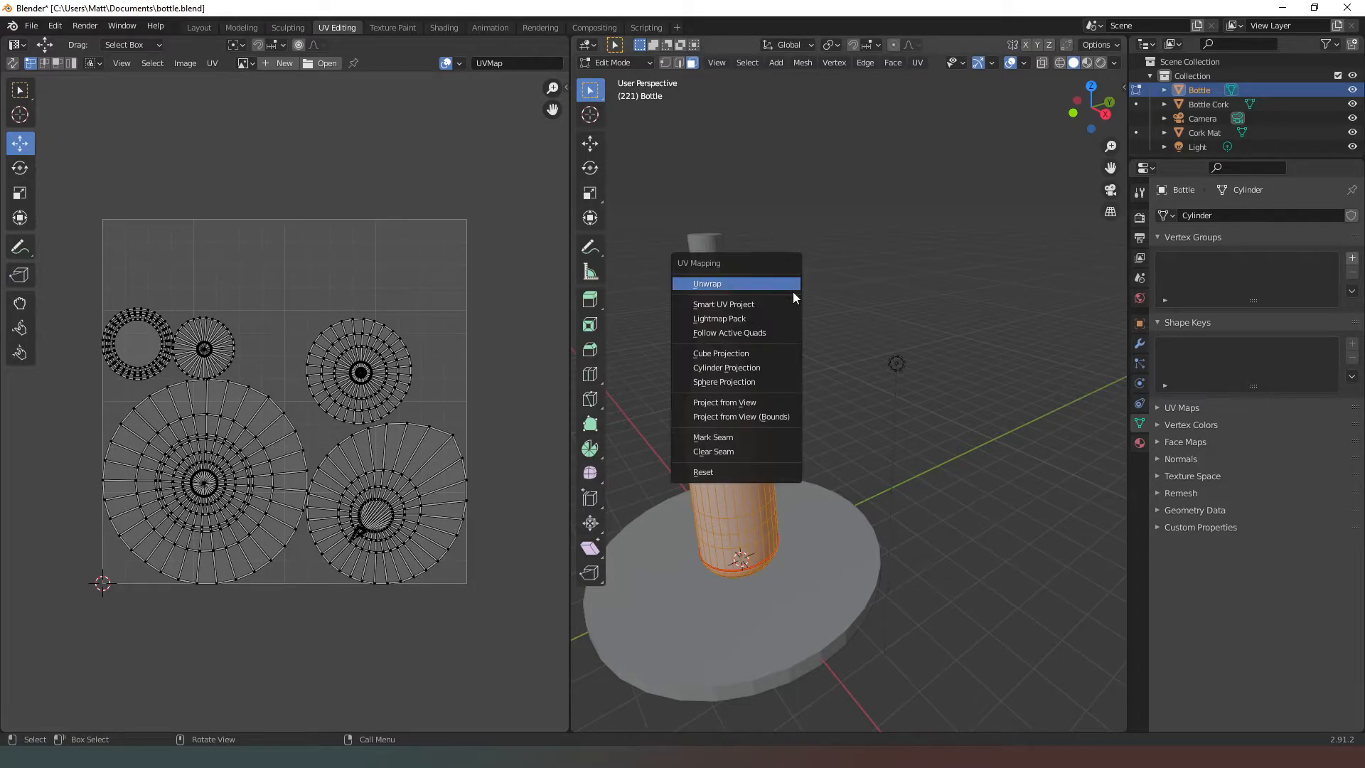
{"action": "left_click", "coordinate": [736, 364]}
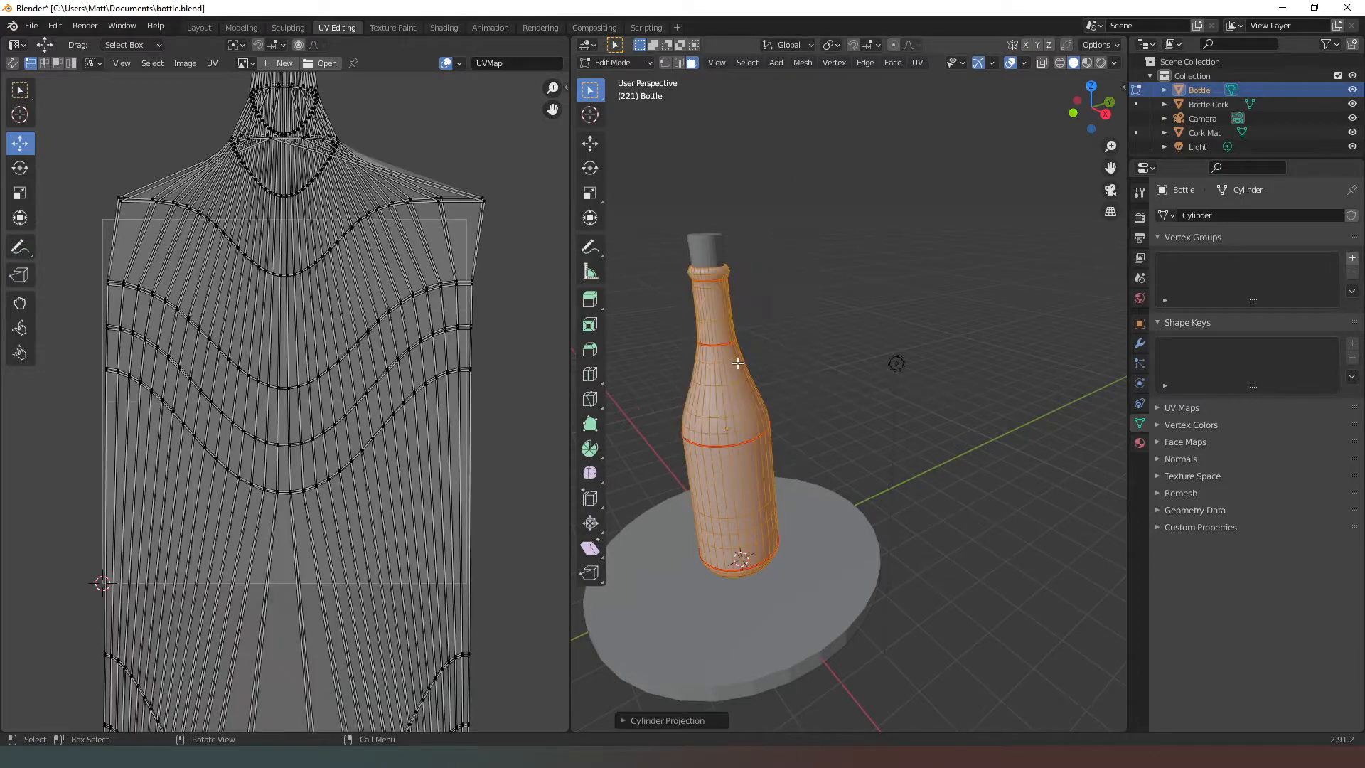
{"action": "scroll", "coordinate": [376, 438], "scroll_direction": "down", "scroll_amount": 4}
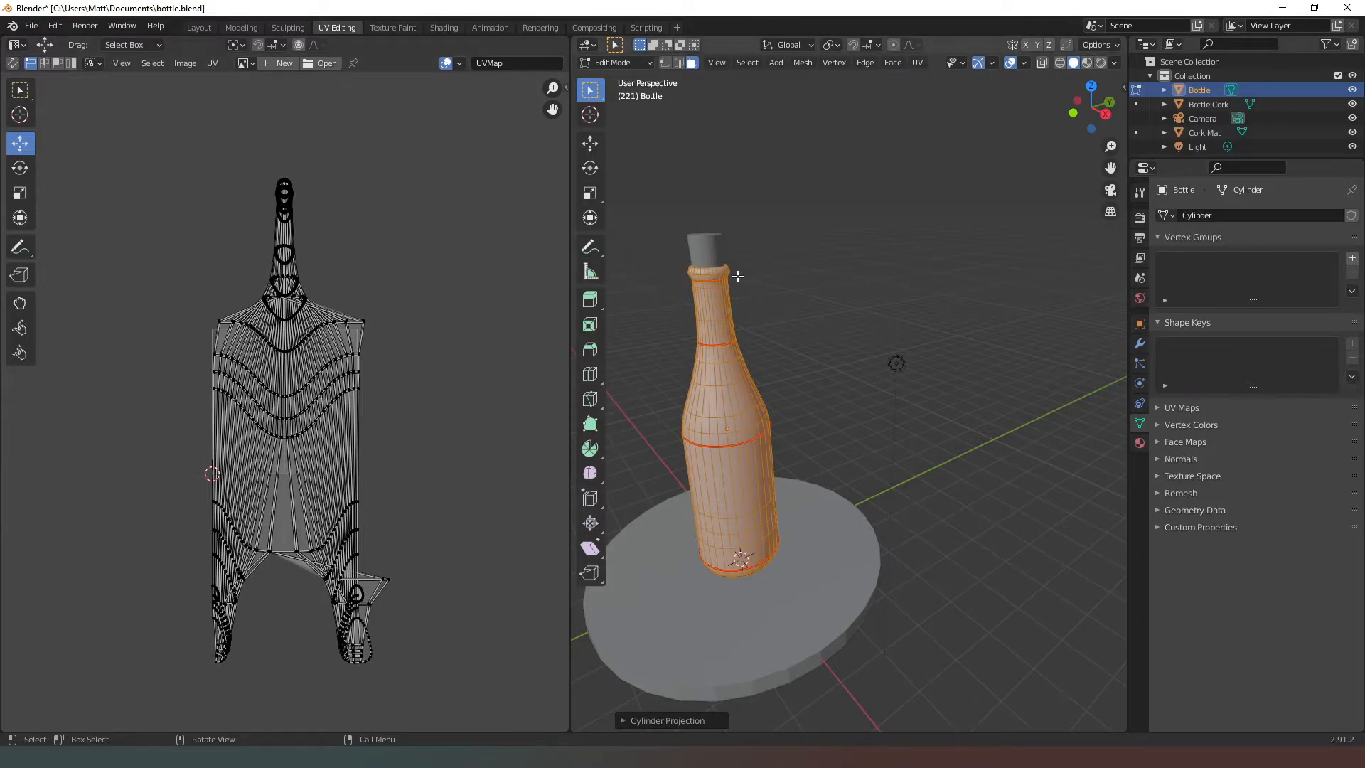
{"action": "left_click", "coordinate": [922, 291]}
{"action": "middle_click_drag", "start_coordinate": [932, 246], "coordinate": [1013, 206]}
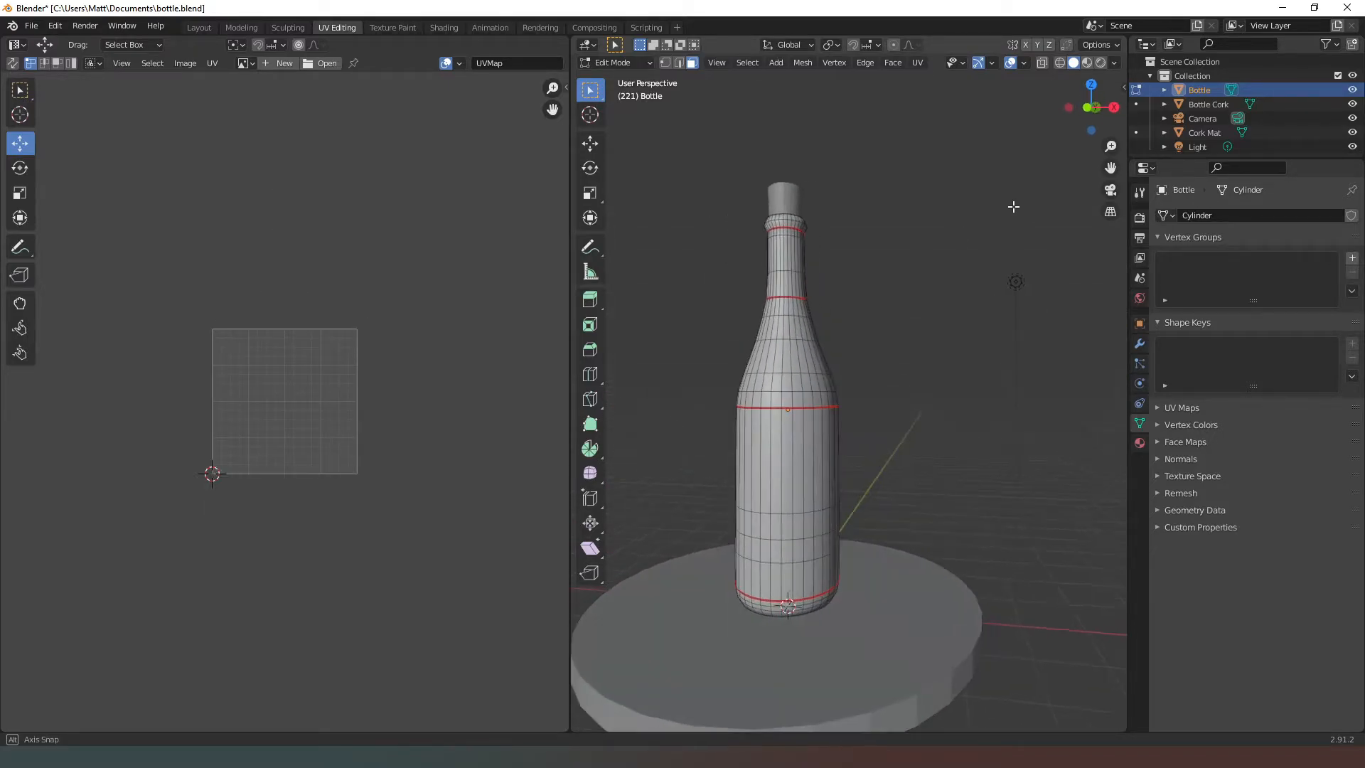
{"action": "scroll", "coordinate": [983, 392], "scroll_direction": "up", "scroll_amount": 1}
{"action": "scroll", "coordinate": [979, 391], "scroll_direction": "down", "scroll_amount": 1}
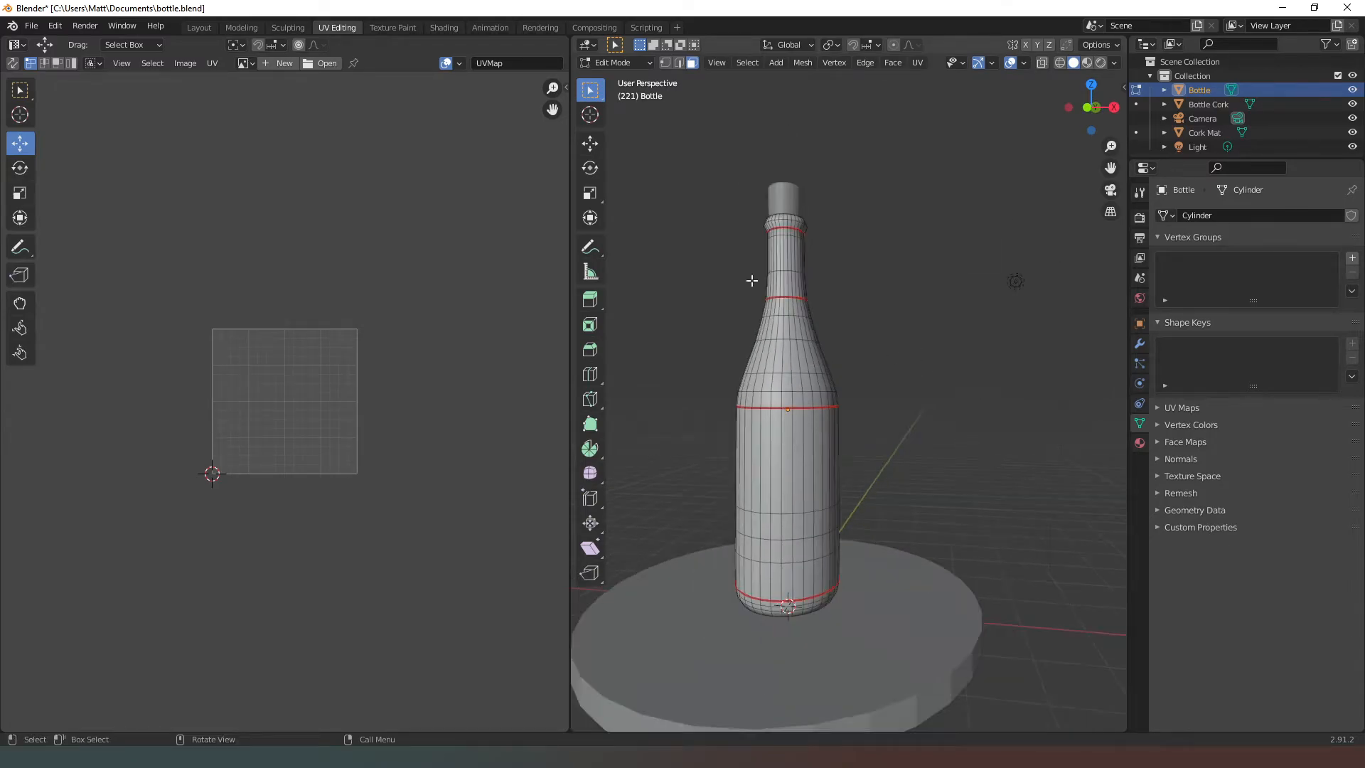
{"action": "key", "text": "b"}
{"action": "left_click_drag", "start_coordinate": [664, 212], "coordinate": [914, 631]}
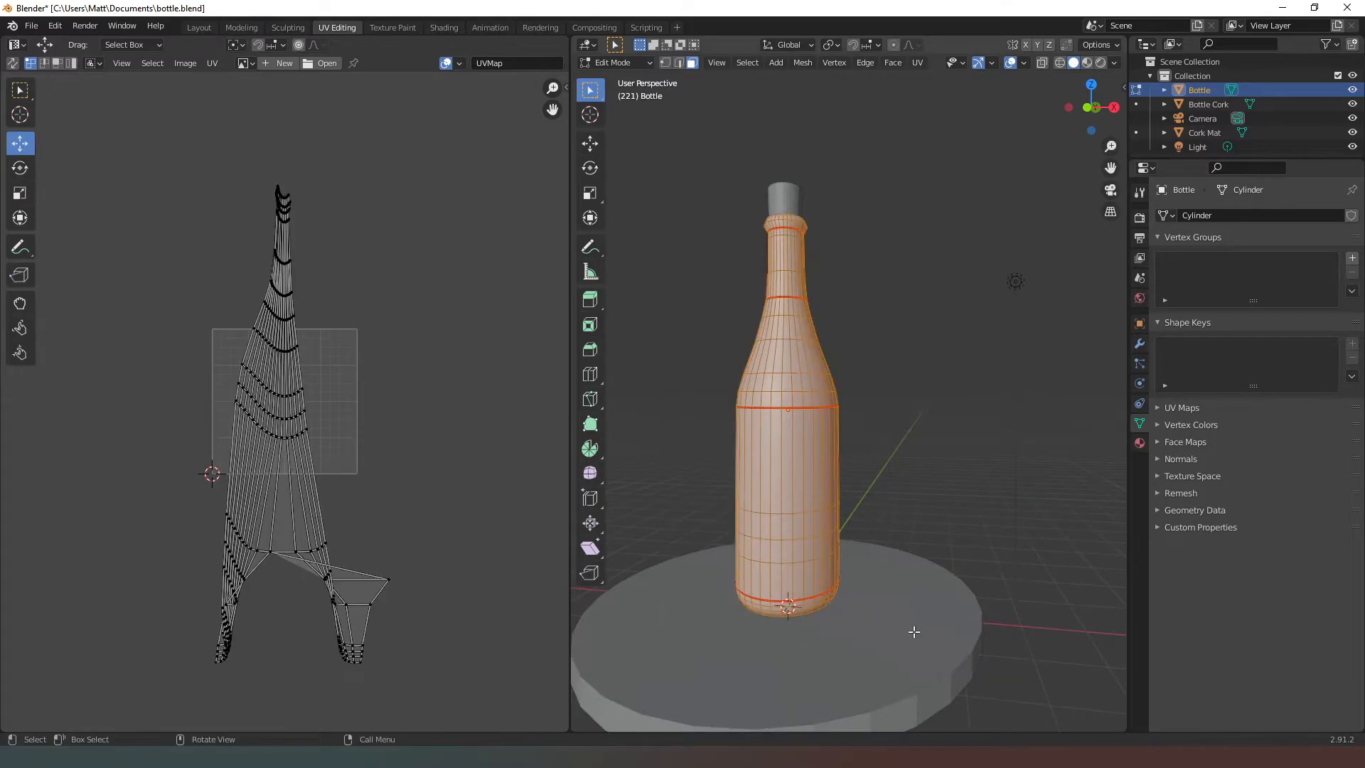
{"action": "scroll", "coordinate": [914, 631], "scroll_direction": "down", "scroll_amount": 2}
{"action": "middle_click_drag", "start_coordinate": [914, 631], "coordinate": [756, 396]}
{"action": "scroll", "coordinate": [755, 396], "scroll_direction": "up", "scroll_amount": 1}
{"action": "key", "text": "b"}
{"action": "left_click_drag", "start_coordinate": [728, 239], "coordinate": [967, 602]}
{"action": "middle_click_drag", "start_coordinate": [1028, 474], "coordinate": [872, 472]}
{"action": "left_click_drag", "start_coordinate": [807, 209], "coordinate": [1135, 636]}
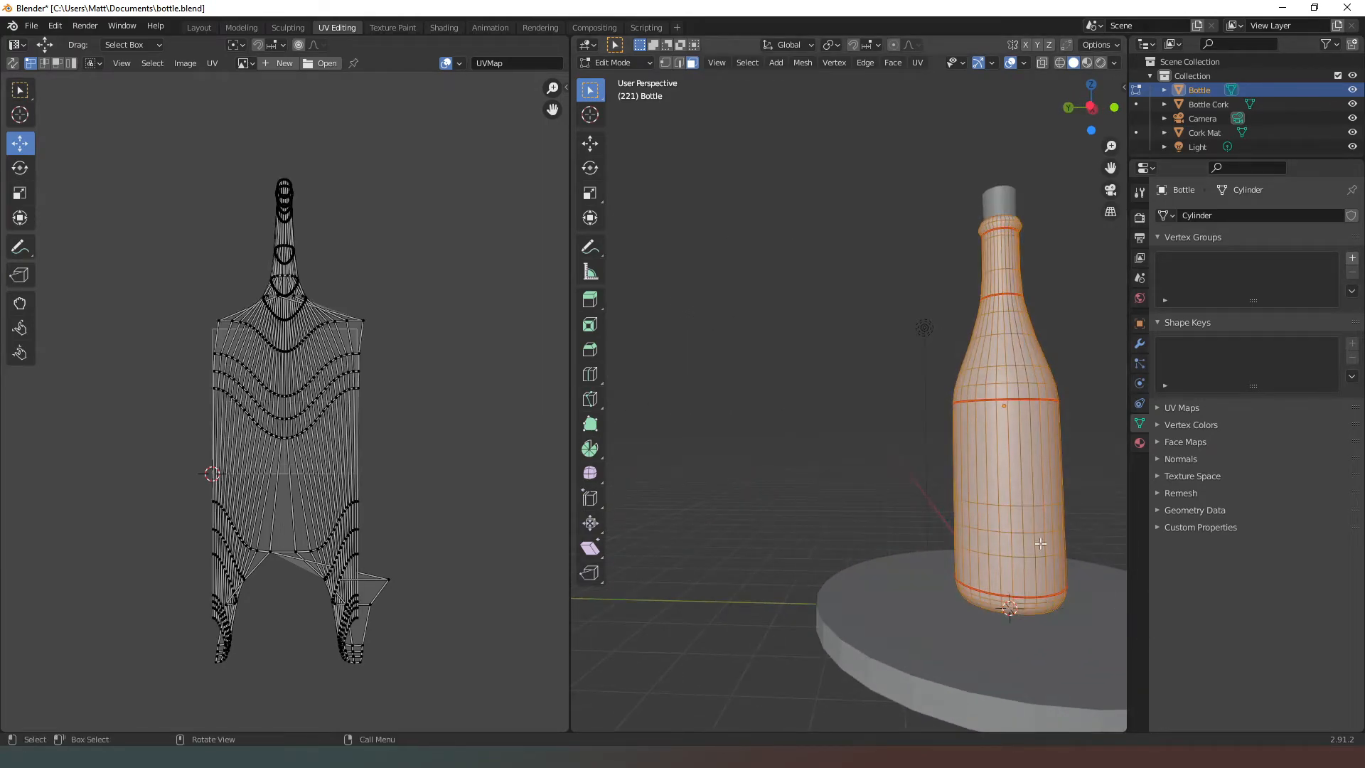
{"action": "middle_click_drag", "start_coordinate": [780, 417], "coordinate": [639, 473]}
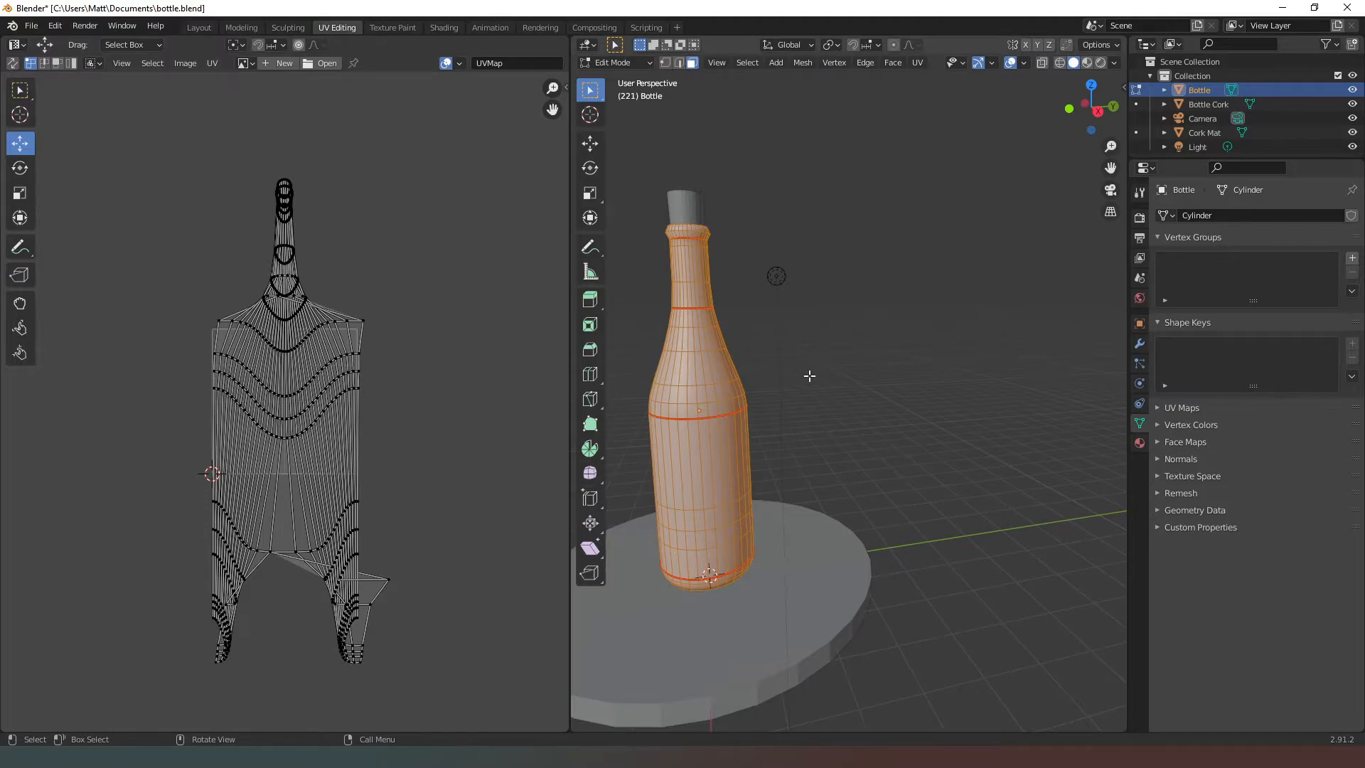
{"action": "left_click", "coordinate": [876, 377]}
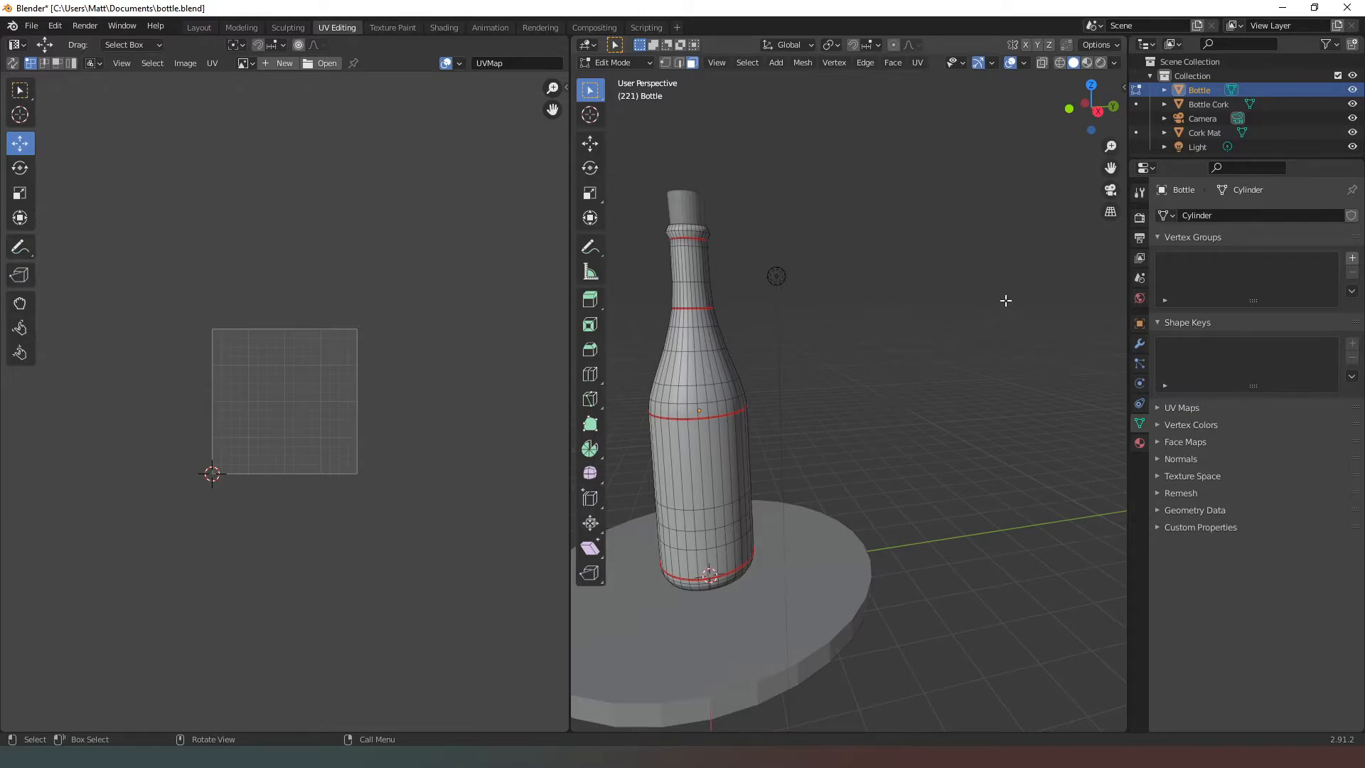
Select all faces around the bottle's body between the base seam and the shoulder seam.
{"action": "middle_click_drag", "start_coordinate": [899, 369], "coordinate": [853, 402]}
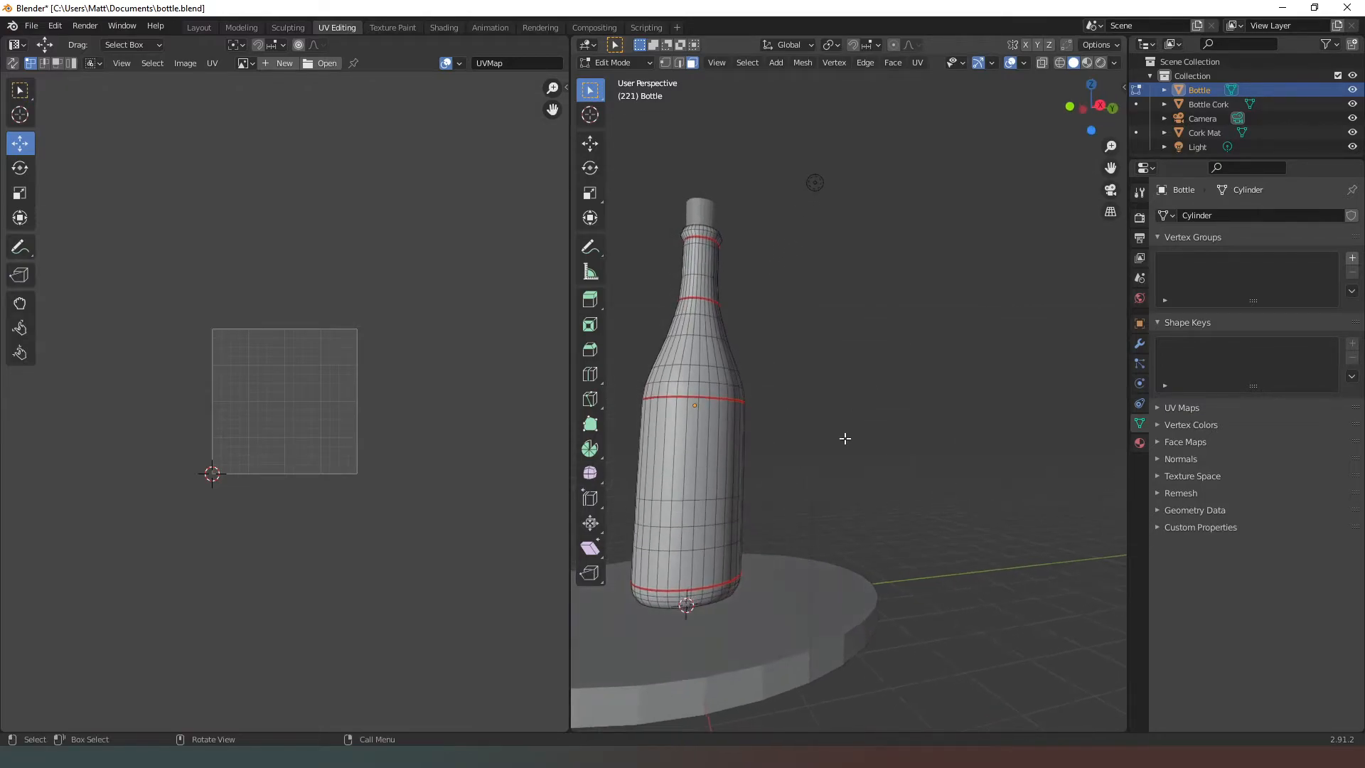
{"action": "left_click_drag", "start_coordinate": [755, 566], "coordinate": [604, 409]}
{"action": "middle_click_drag", "start_coordinate": [972, 445], "coordinate": [968, 620]}
{"action": "left_click_drag", "start_coordinate": [1094, 566], "coordinate": [898, 413]}
{"action": "middle_click_drag", "start_coordinate": [853, 412], "coordinate": [685, 404]}
{"action": "scroll", "coordinate": [684, 403], "scroll_direction": "up", "scroll_amount": 2}
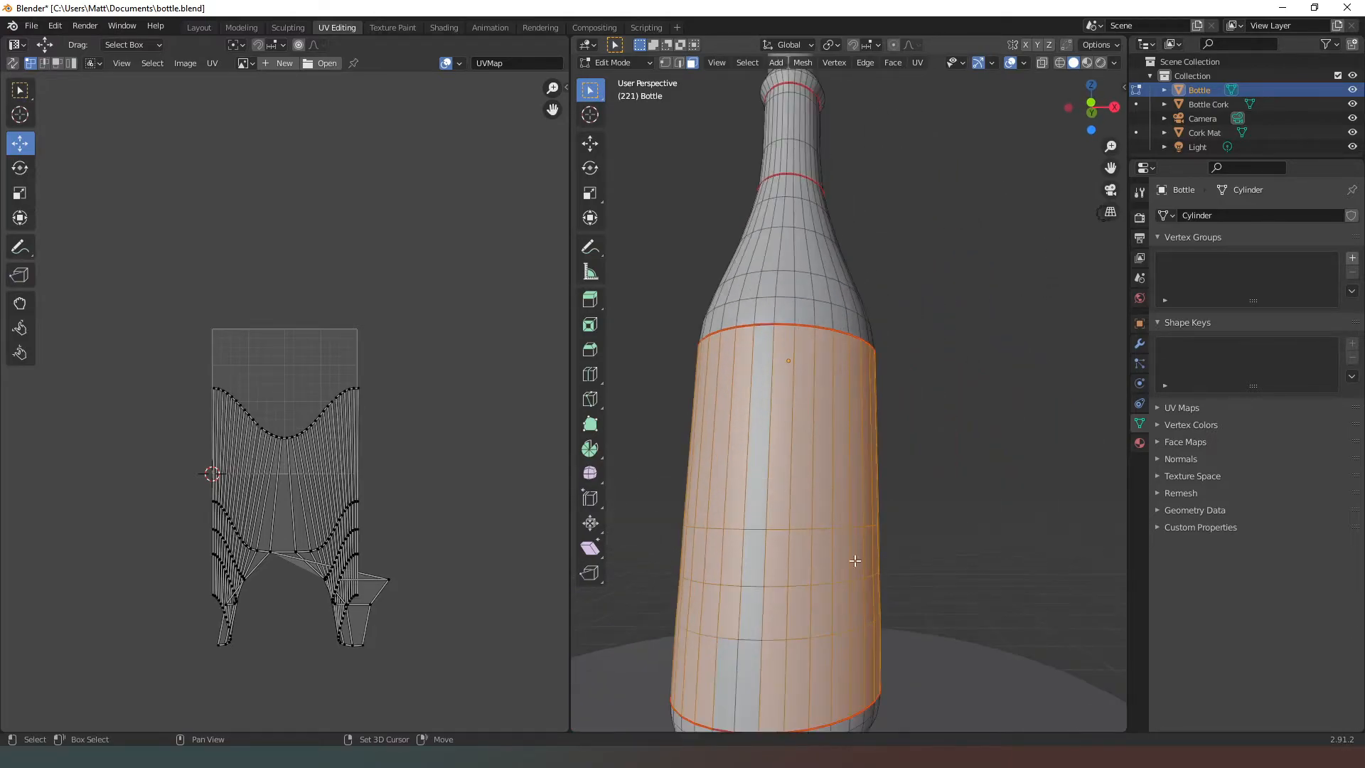
{"action": "left_click_drag", "start_coordinate": [929, 656], "coordinate": [640, 384]}
{"action": "scroll", "coordinate": [1060, 457], "scroll_direction": "down", "scroll_amount": 4}
{"action": "middle_click_drag", "start_coordinate": [1031, 458], "coordinate": [709, 463]}
{"action": "left_click_drag", "start_coordinate": [937, 560], "coordinate": [773, 449], "text": "shift"}
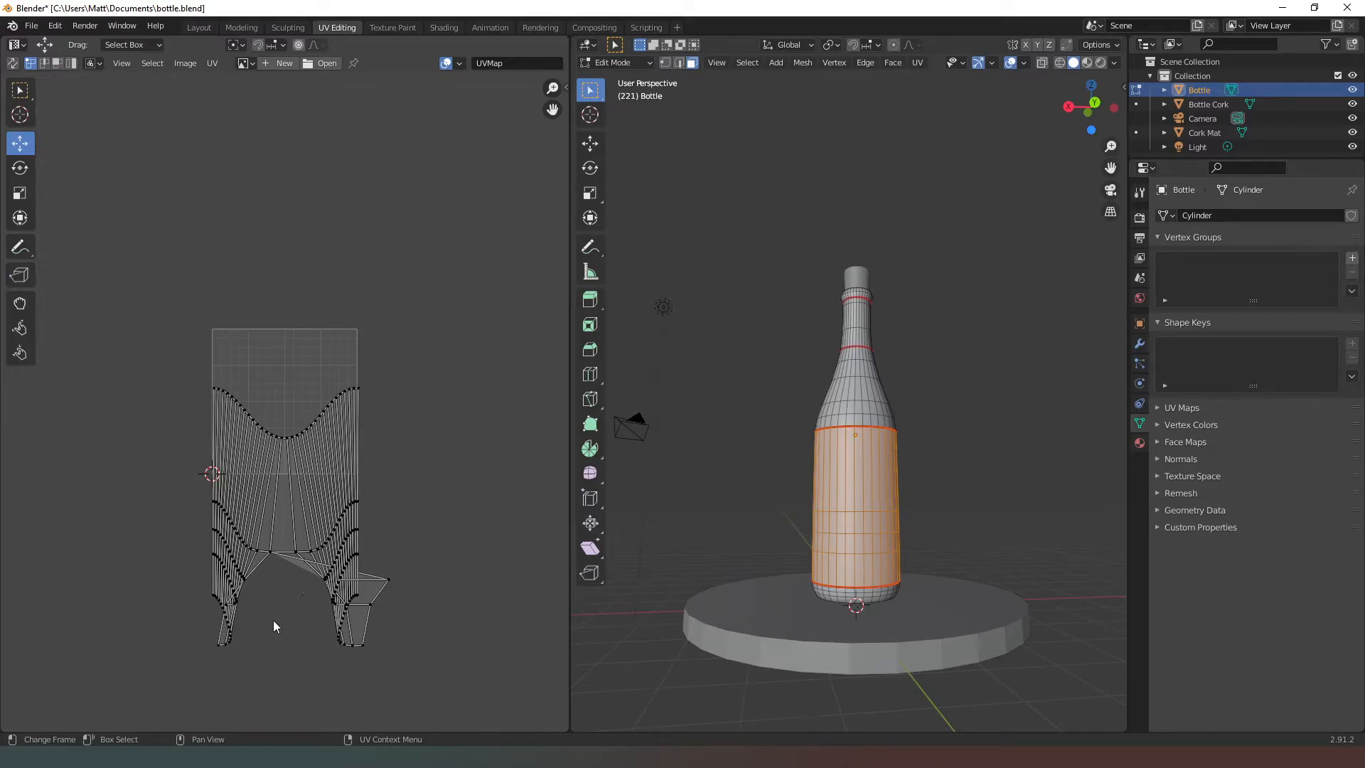
{"action": "scroll", "coordinate": [287, 532], "scroll_direction": "up", "scroll_amount": 1}
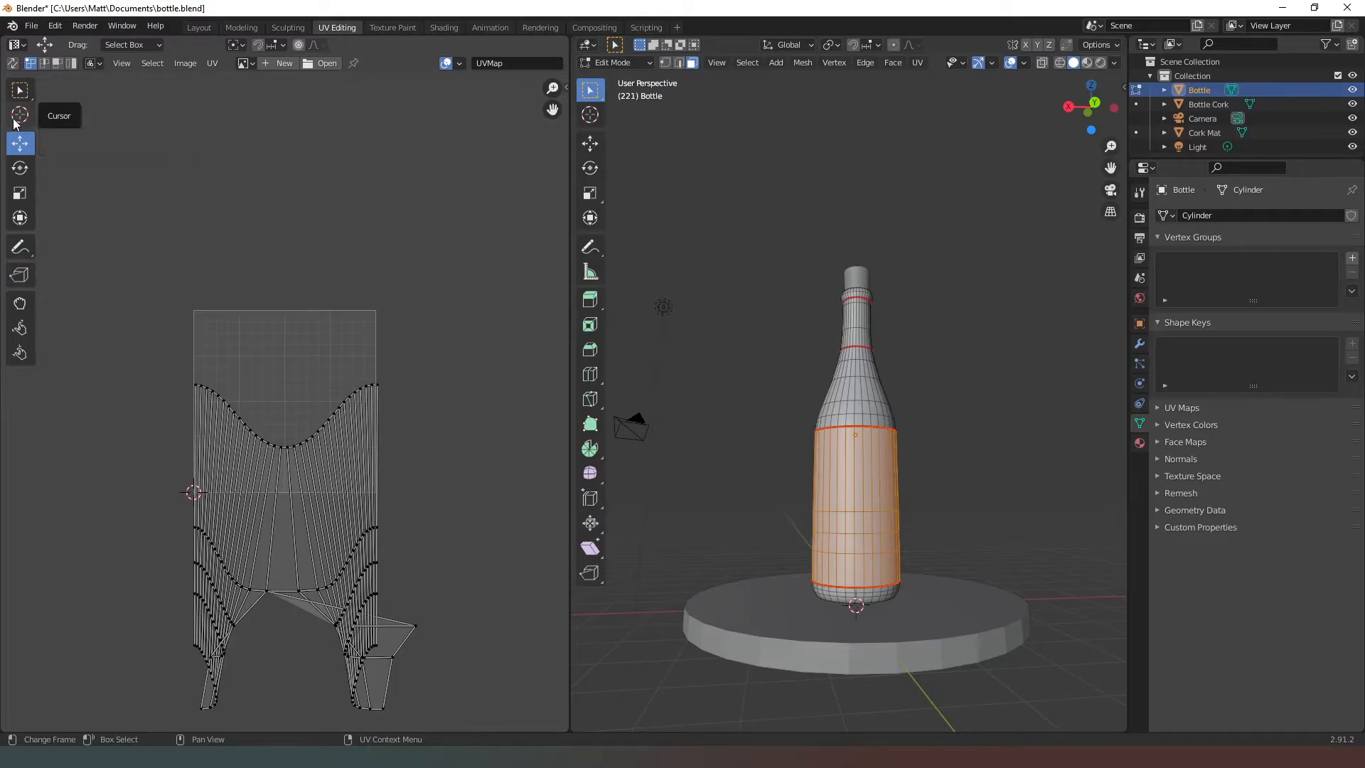
{"action": "left_click_drag", "start_coordinate": [87, 307], "coordinate": [488, 719]}
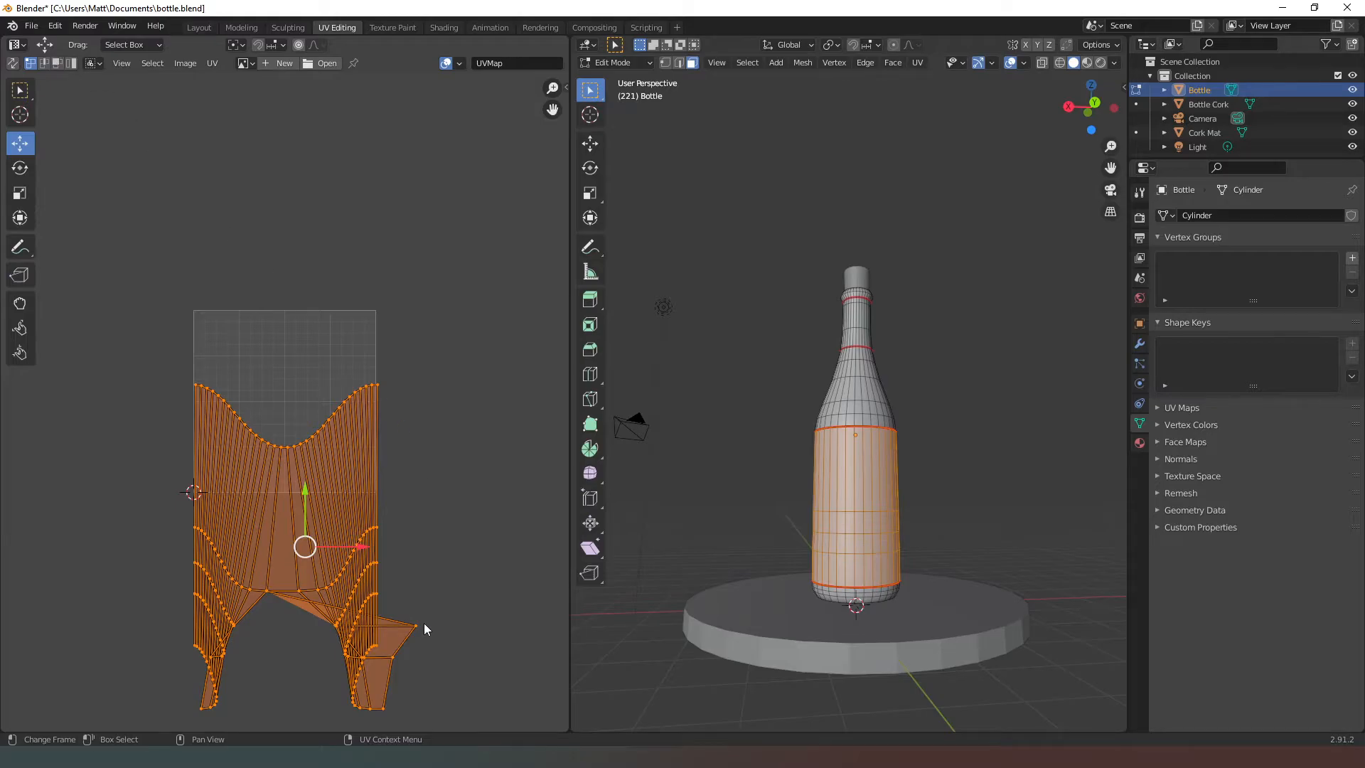
{"action": "left_click", "coordinate": [421, 688]}
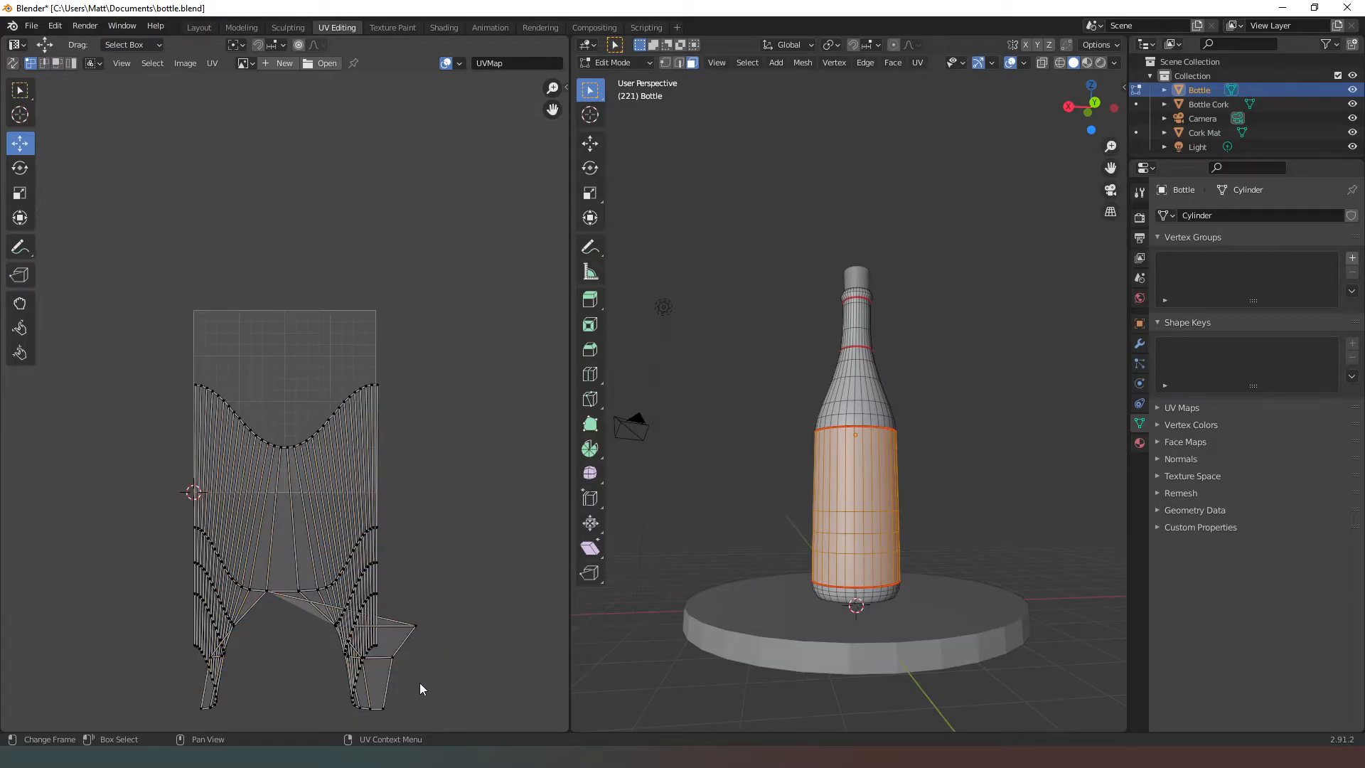
Move the three stray UV vertices at the layout's lower outer corner inward, stacking them in a column near its centre.
{"action": "left_click", "coordinate": [416, 625]}
{"action": "left_click_drag", "start_coordinate": [424, 625], "coordinate": [284, 630]}
{"action": "left_click", "coordinate": [391, 656]}
{"action": "left_click_drag", "start_coordinate": [391, 656], "coordinate": [284, 660]}
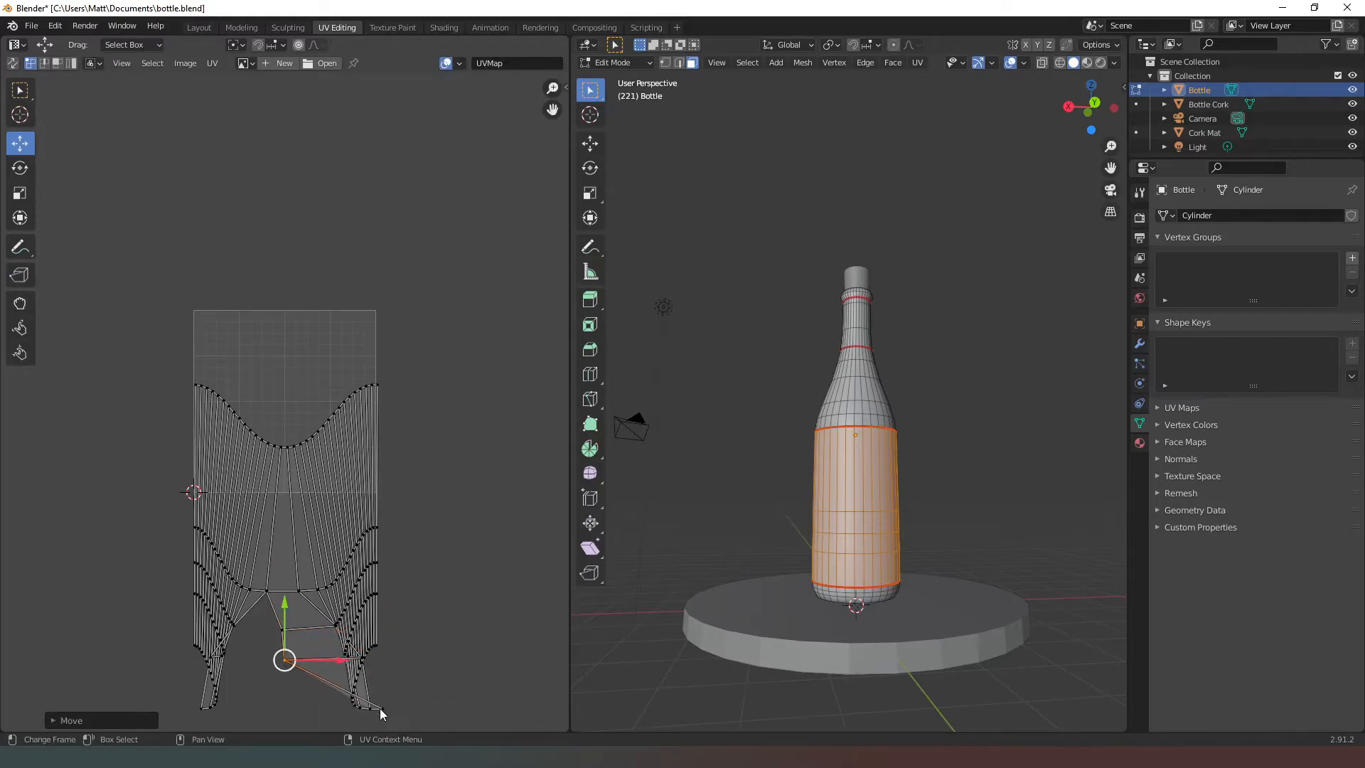
{"action": "left_click", "coordinate": [381, 708]}
{"action": "left_click_drag", "start_coordinate": [381, 708], "coordinate": [278, 706]}
{"action": "scroll", "coordinate": [397, 690], "scroll_direction": "up", "scroll_amount": 4}
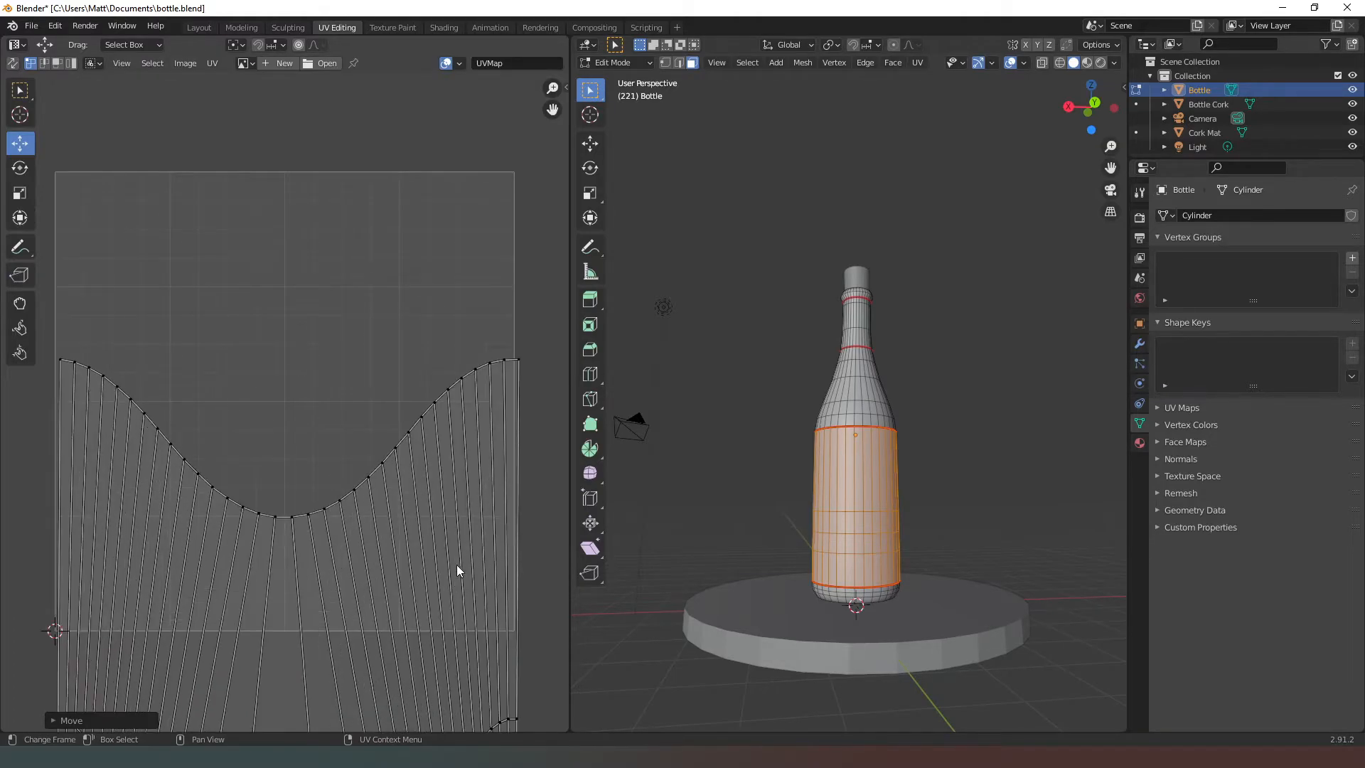
{"action": "middle_click_drag", "start_coordinate": [443, 558], "coordinate": [463, 665]}
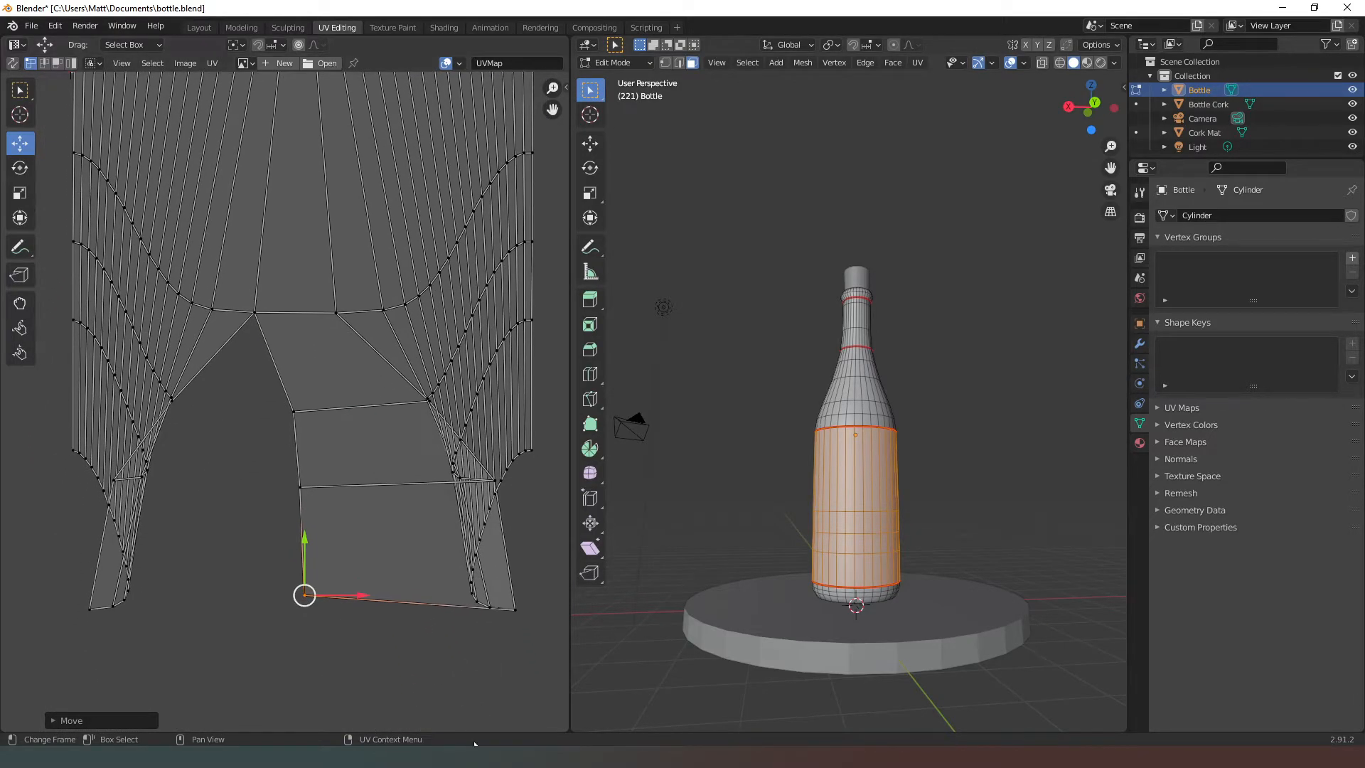
Move the remaining stray UV vertices at the layout's two lower outer corners inward, filling the gap around its lower centre.
{"action": "left_click", "coordinate": [515, 607]}
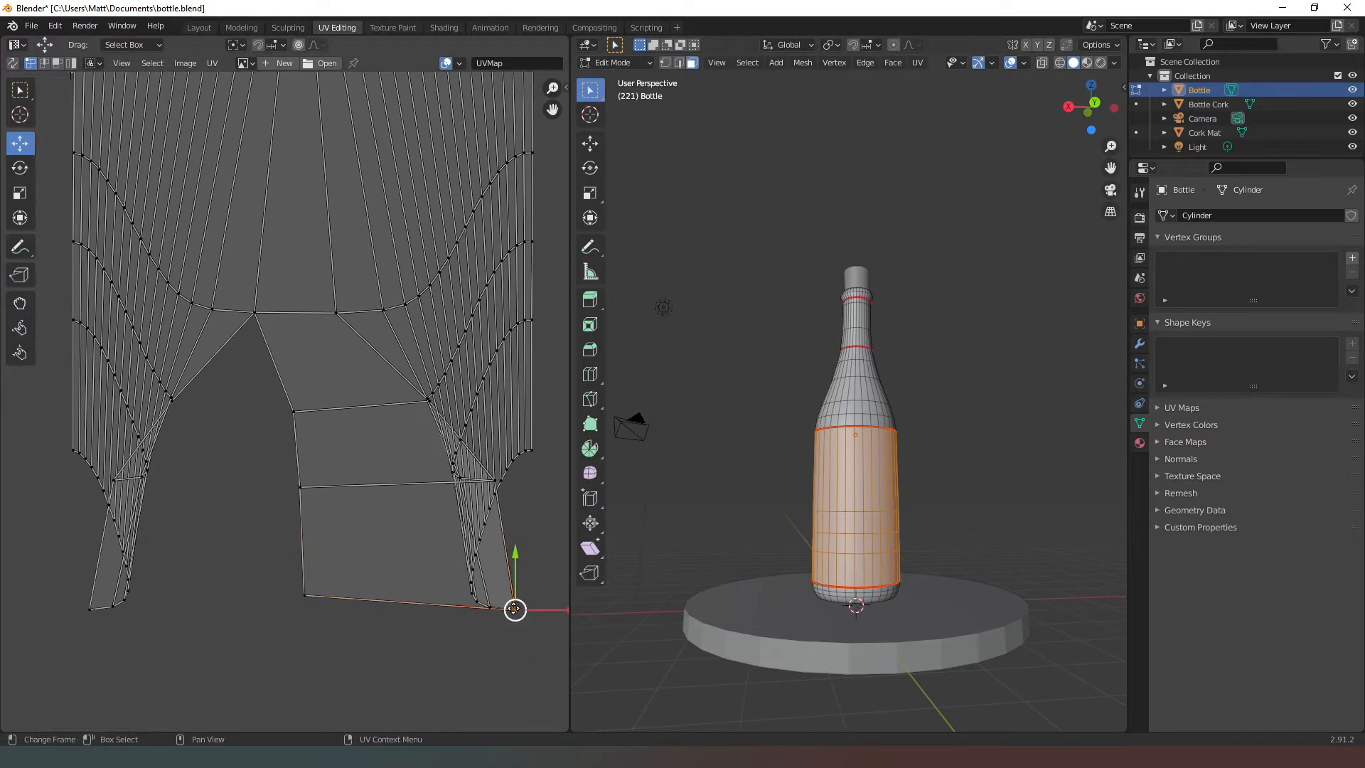
{"action": "left_click_drag", "start_coordinate": [515, 607], "coordinate": [384, 595]}
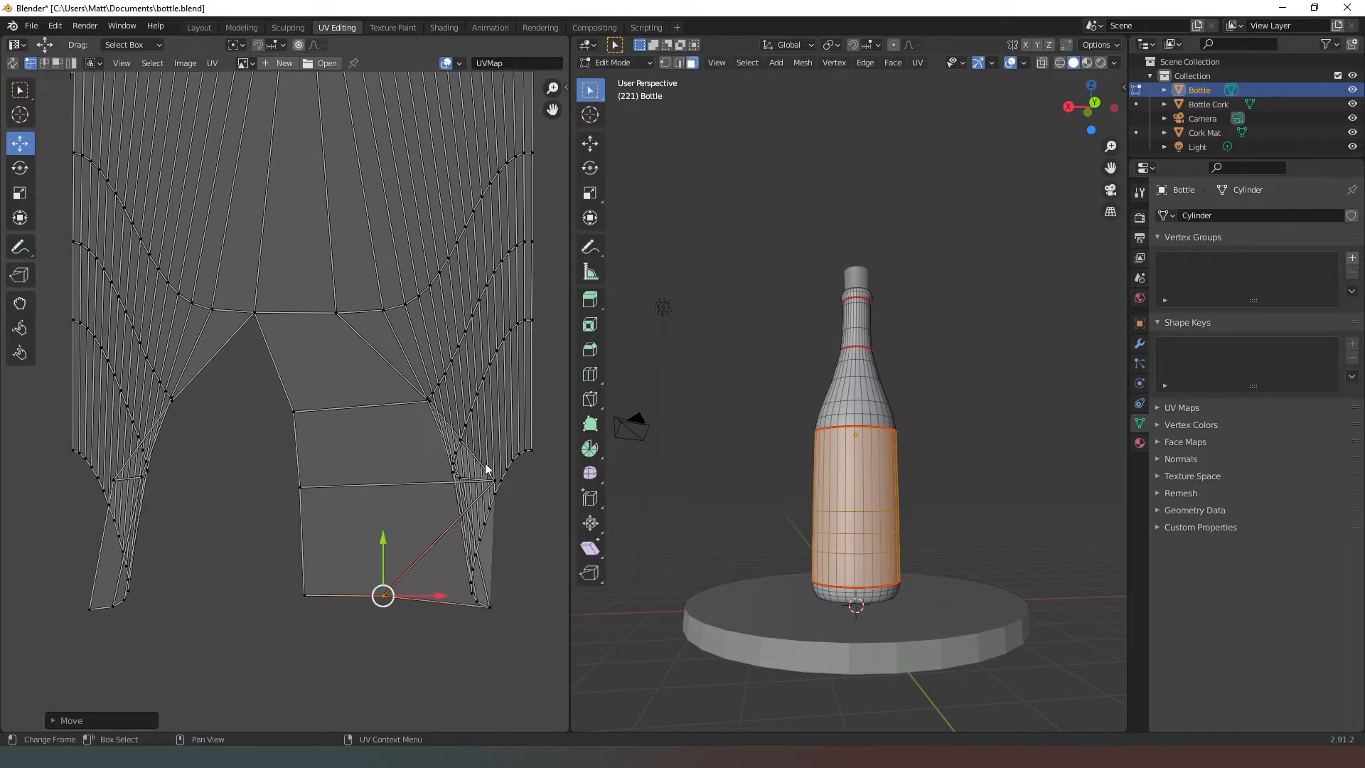
{"action": "left_click", "coordinate": [112, 480]}
{"action": "left_click_drag", "start_coordinate": [113, 481], "coordinate": [238, 485]}
{"action": "left_click", "coordinate": [89, 609]}
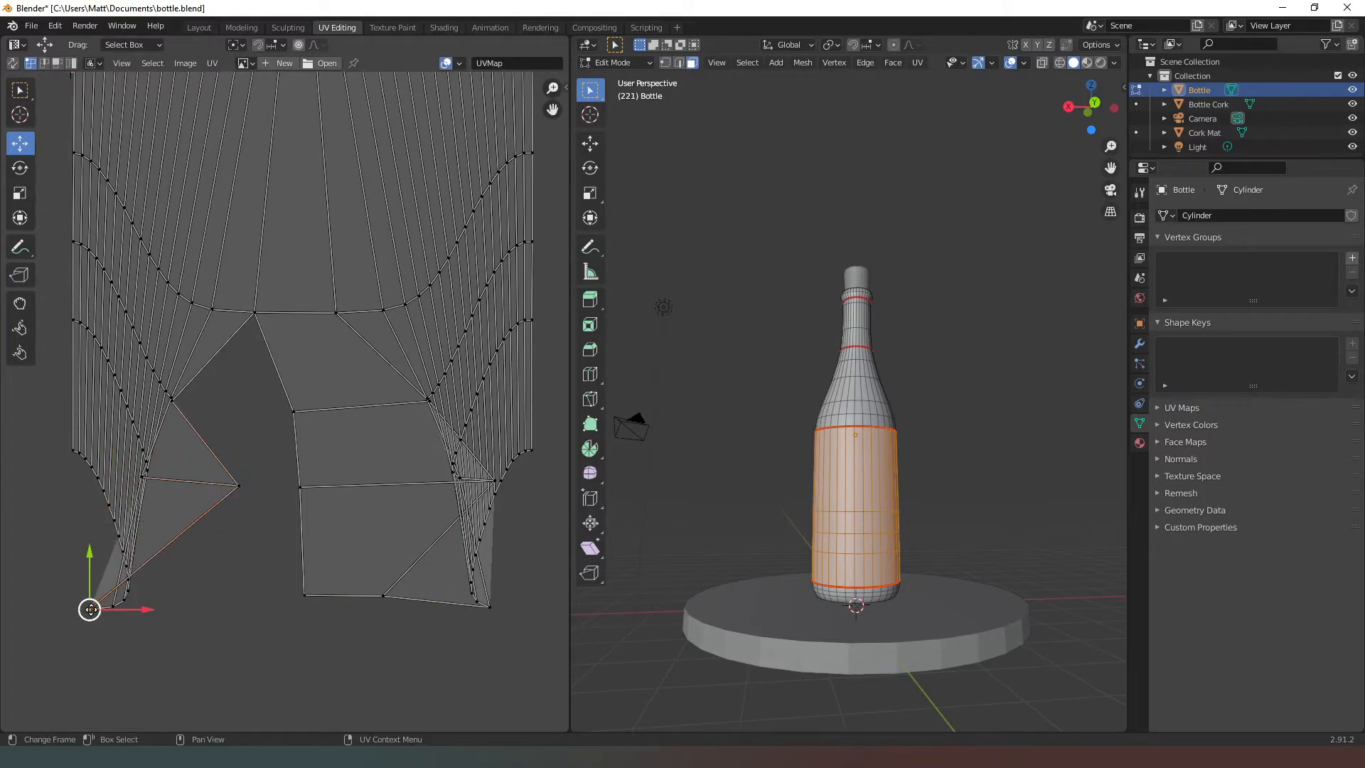
{"action": "left_click_drag", "start_coordinate": [90, 610], "coordinate": [235, 594]}
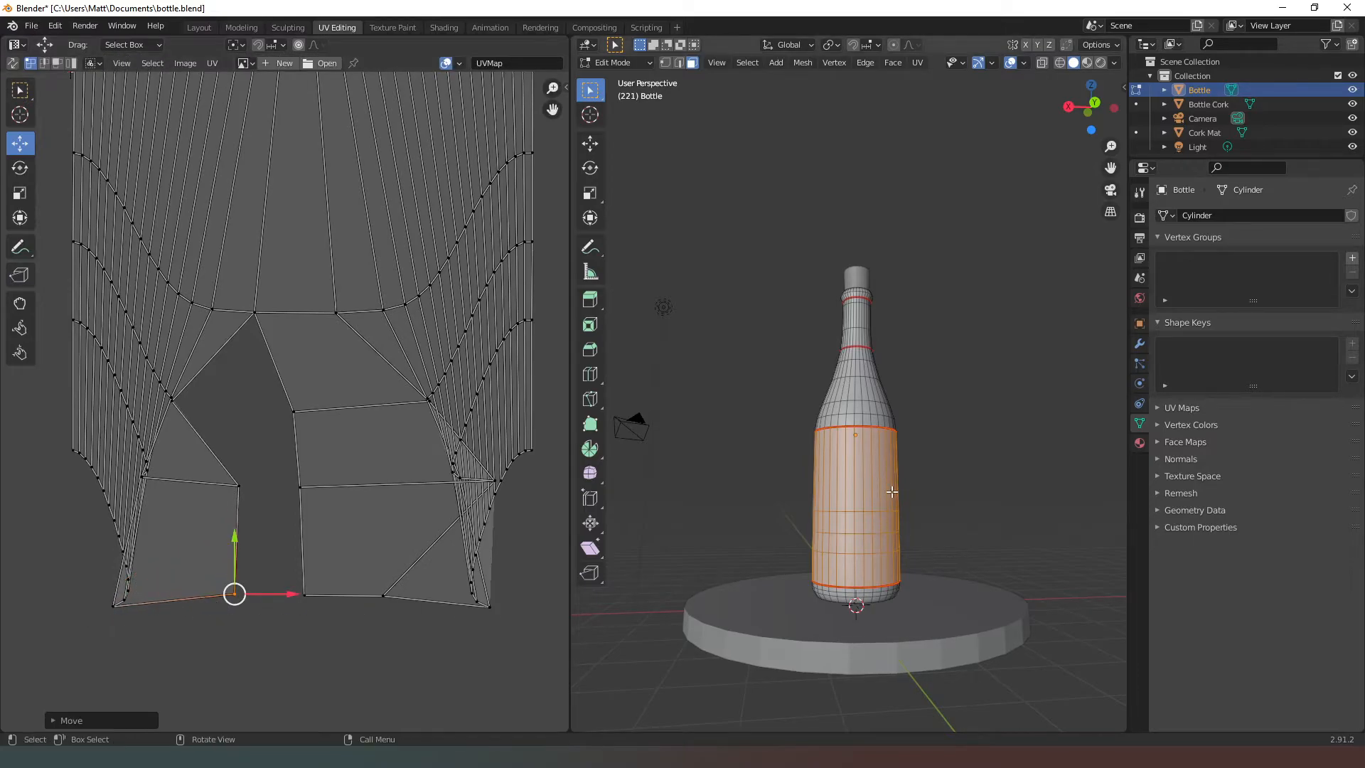
Unwrap the selected body faces along the marked seams.
{"action": "key", "text": "u"}
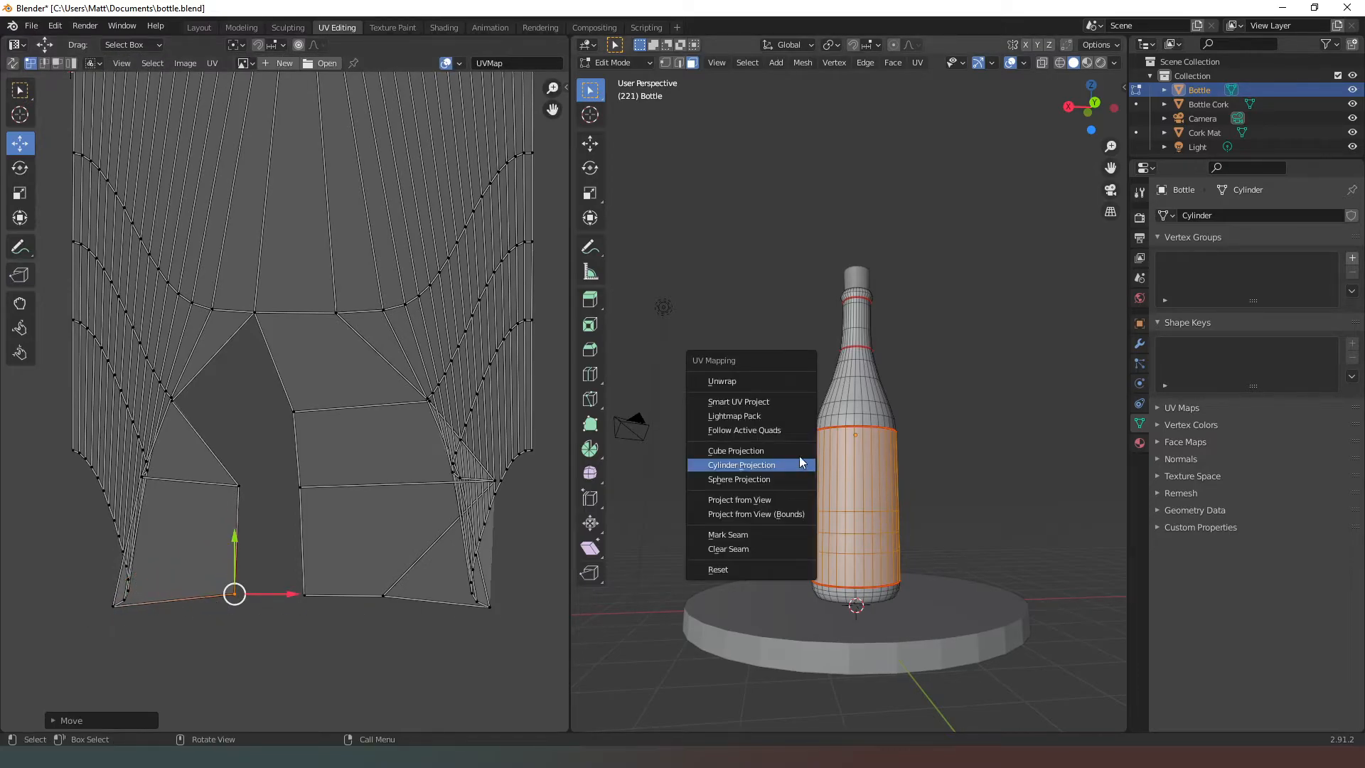
{"action": "left_click", "coordinate": [738, 383]}
{"action": "scroll", "coordinate": [401, 383], "scroll_direction": "down", "scroll_amount": 1}
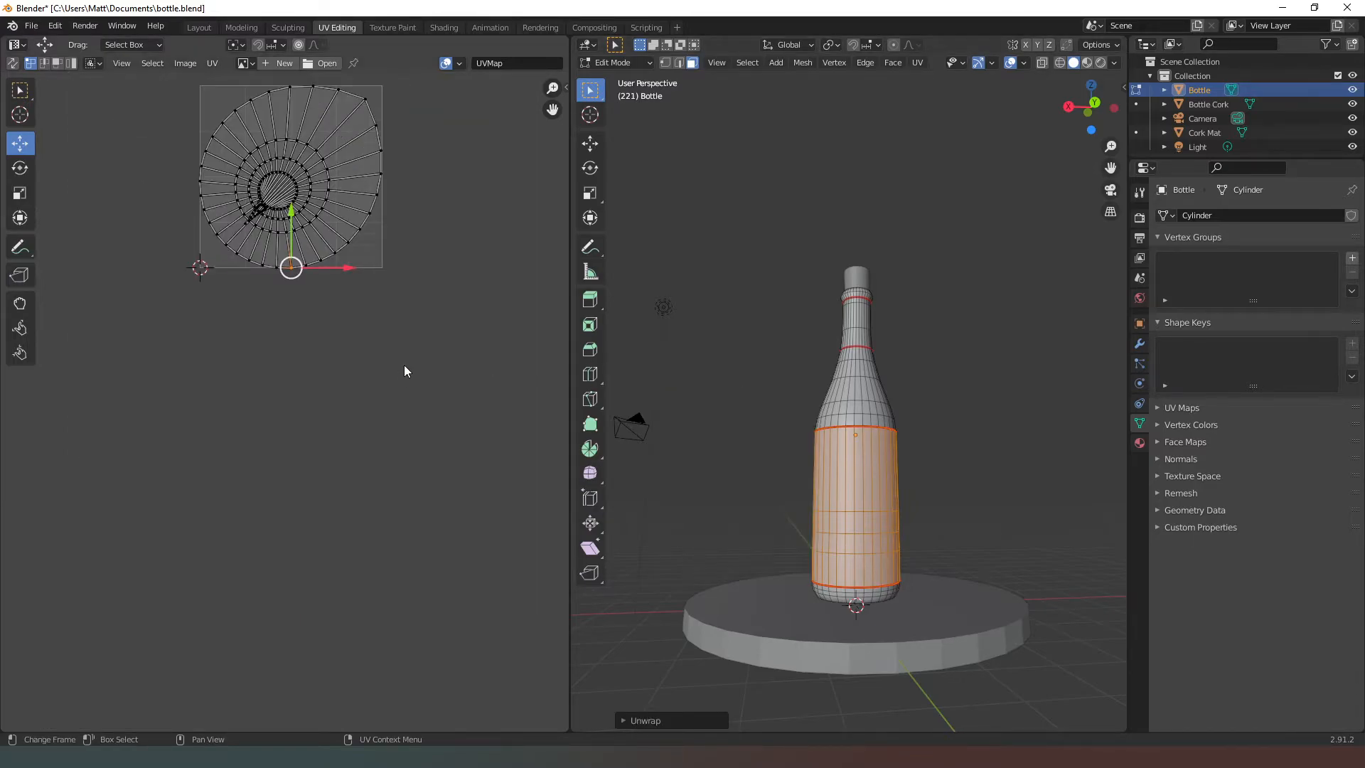
Remap the selected body faces' UVs with Cylinder Projection.
{"action": "key", "text": "u"}
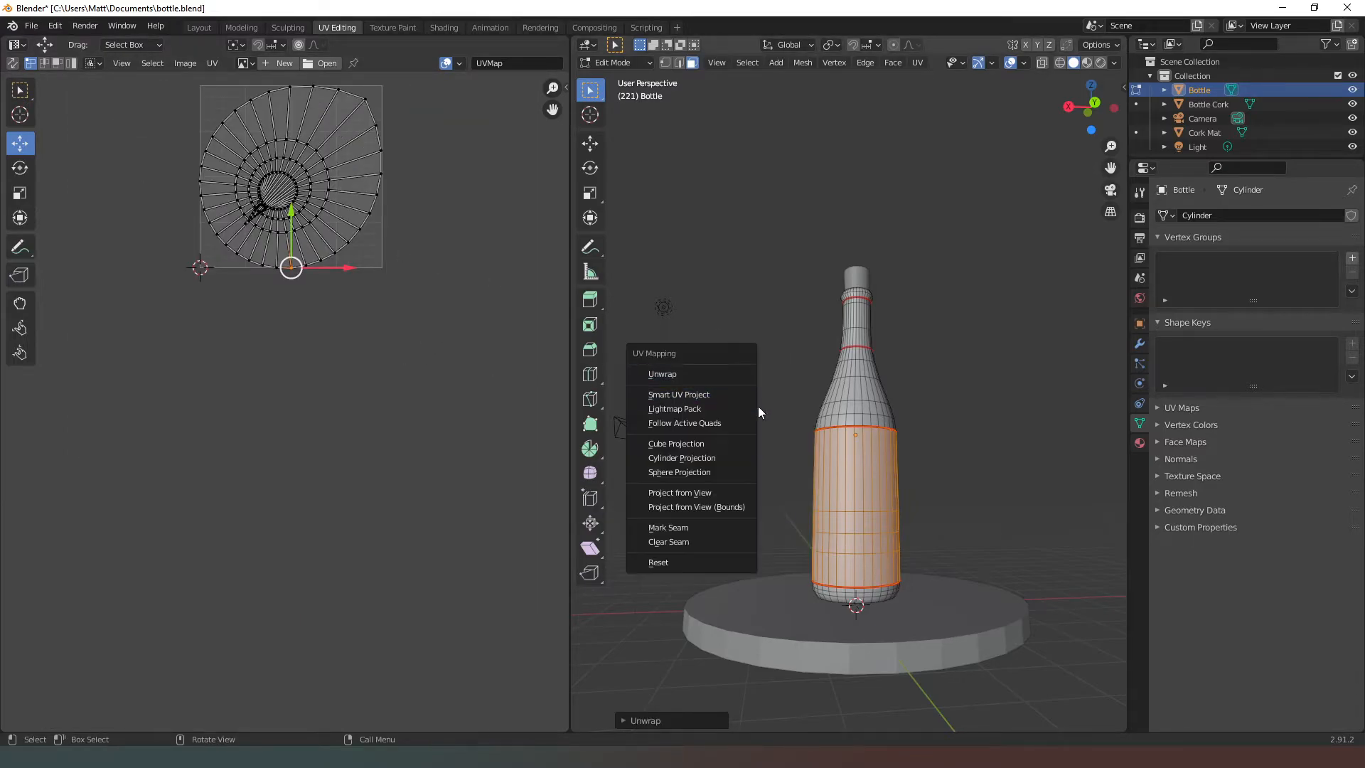
{"action": "left_click", "coordinate": [693, 458]}
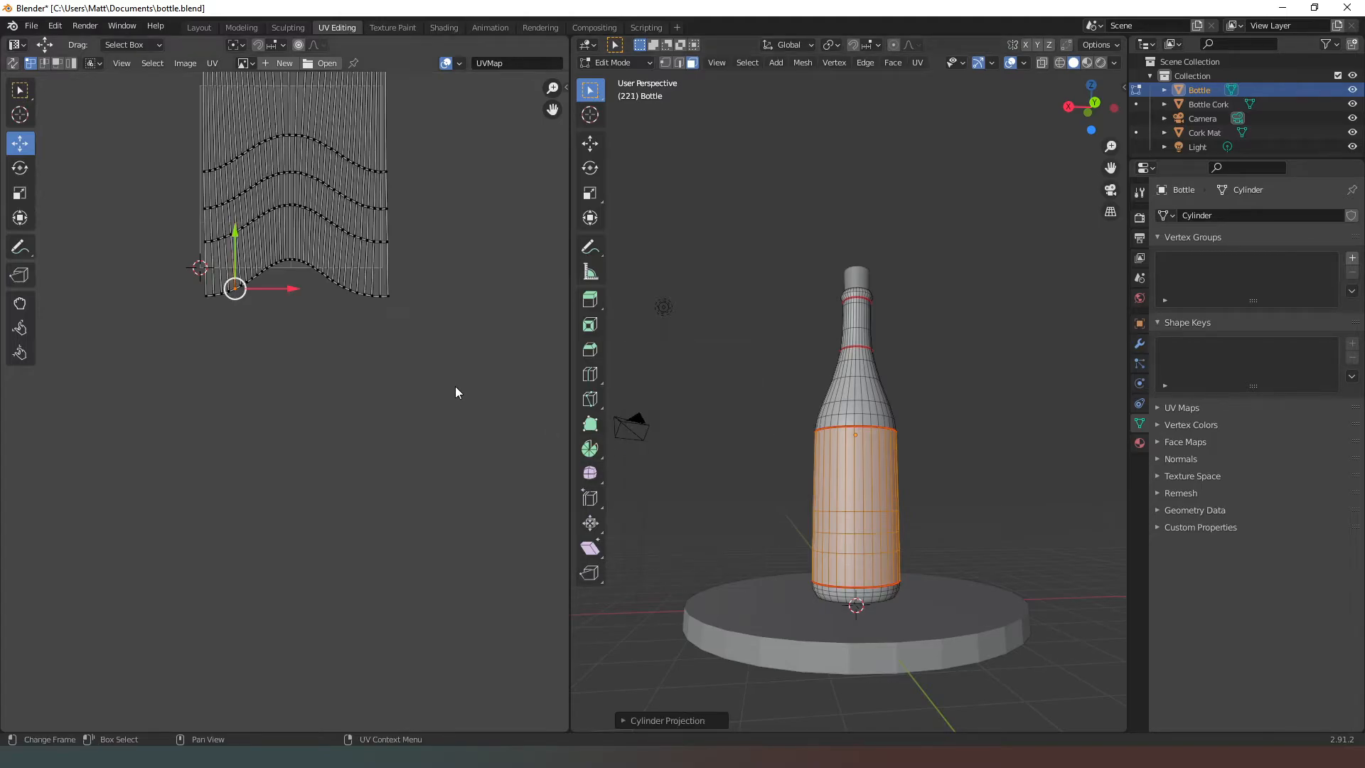
{"action": "middle_click_drag", "start_coordinate": [489, 247], "coordinate": [498, 481]}
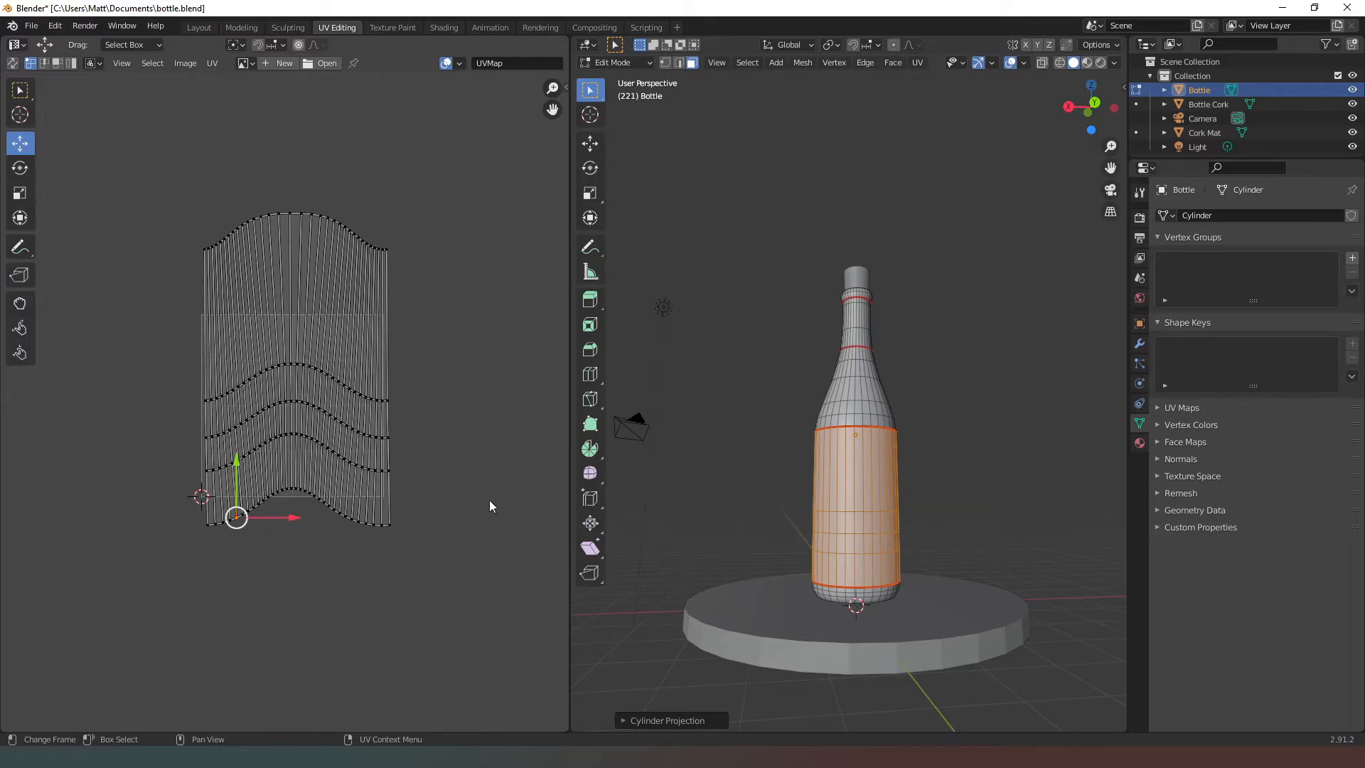
Select the lowest row of UV vertices and scale it vertically into a straight horizontal line.
{"action": "left_click_drag", "start_coordinate": [427, 558], "coordinate": [151, 474]}
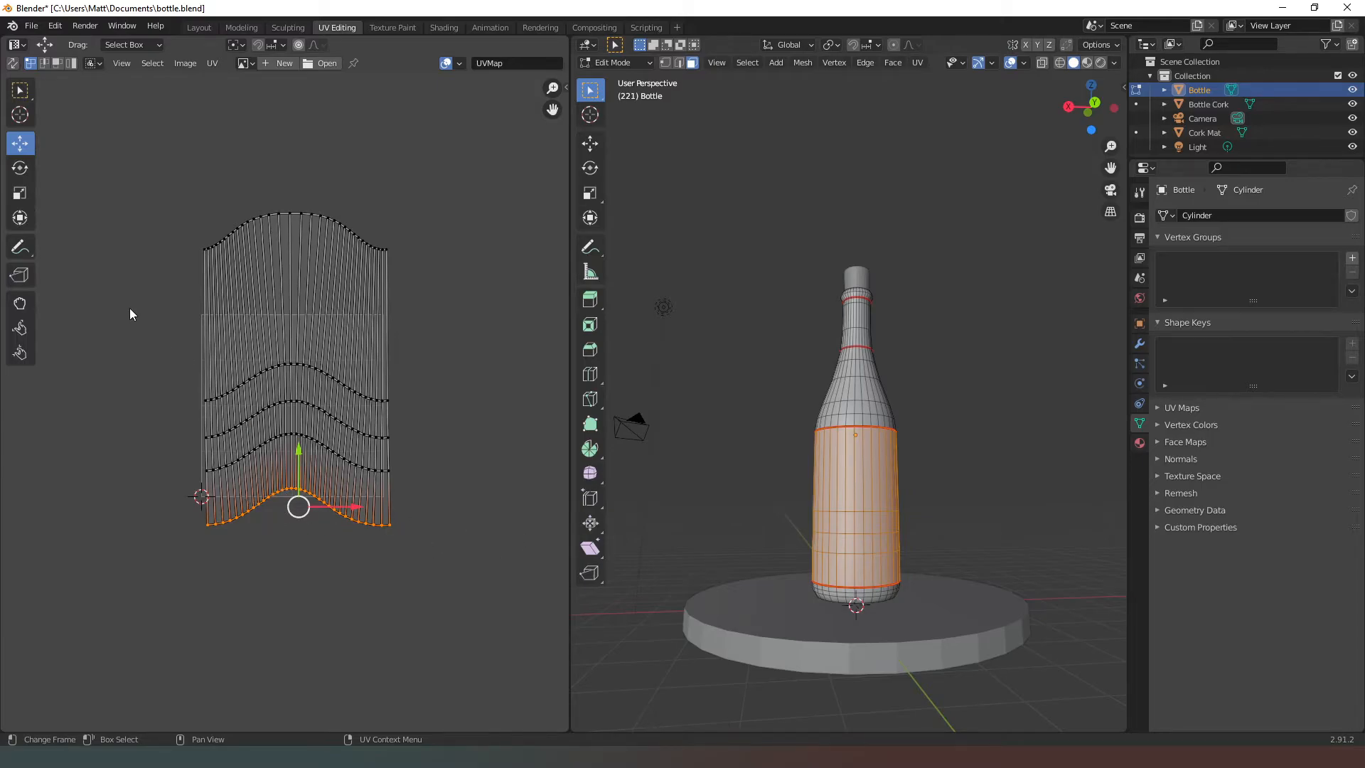
{"action": "left_click", "coordinate": [25, 192]}
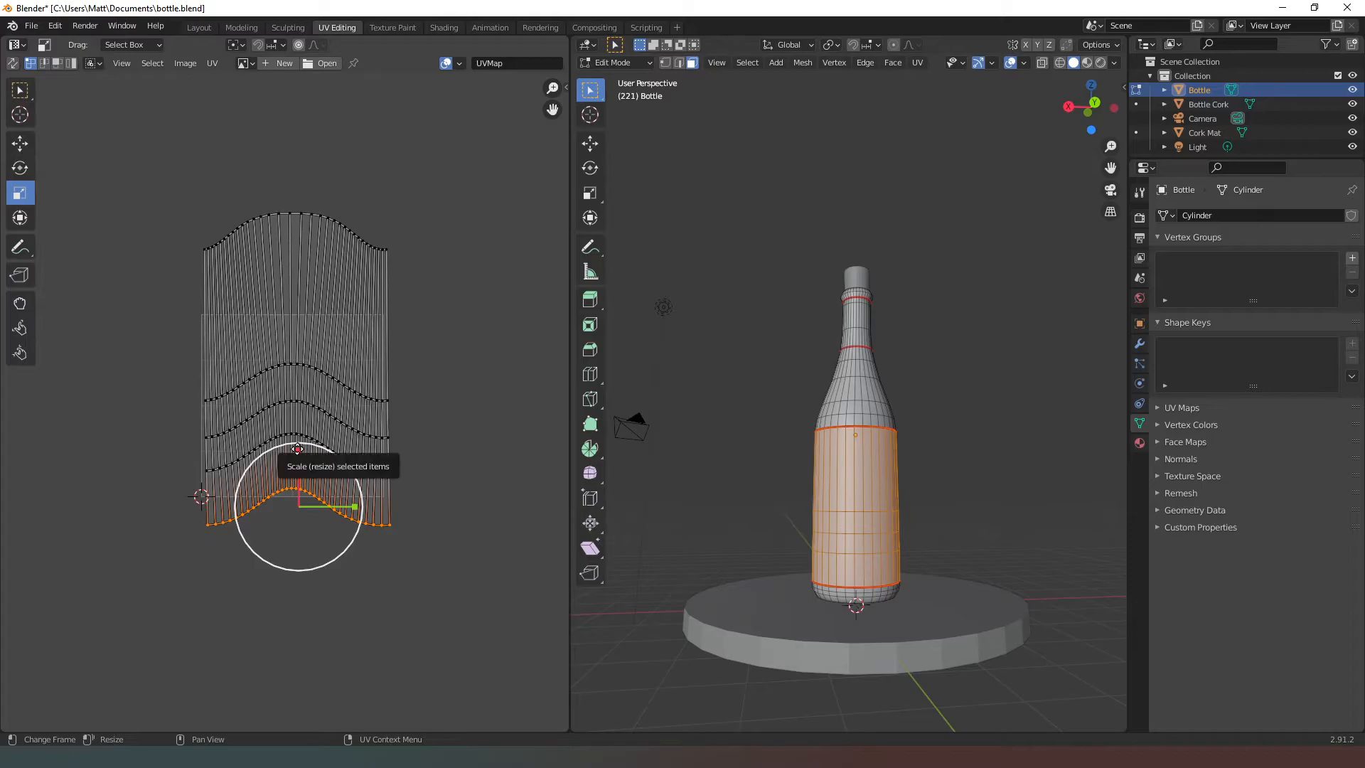
{"action": "left_click_drag", "start_coordinate": [298, 450], "coordinate": [298, 506]}
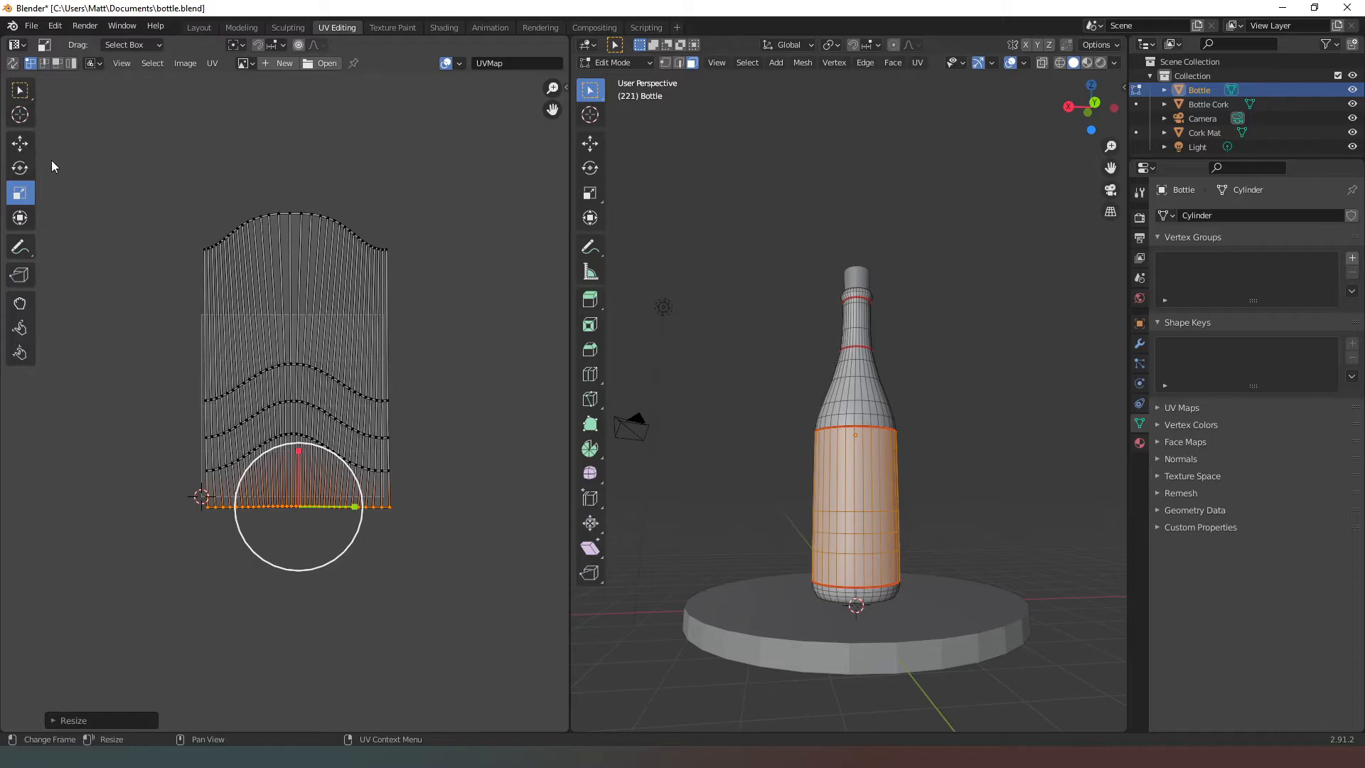
Switch the UV layout to edge selection and select only the second wavy horizontal loop from the bottom.
{"action": "left_click", "coordinate": [20, 91]}
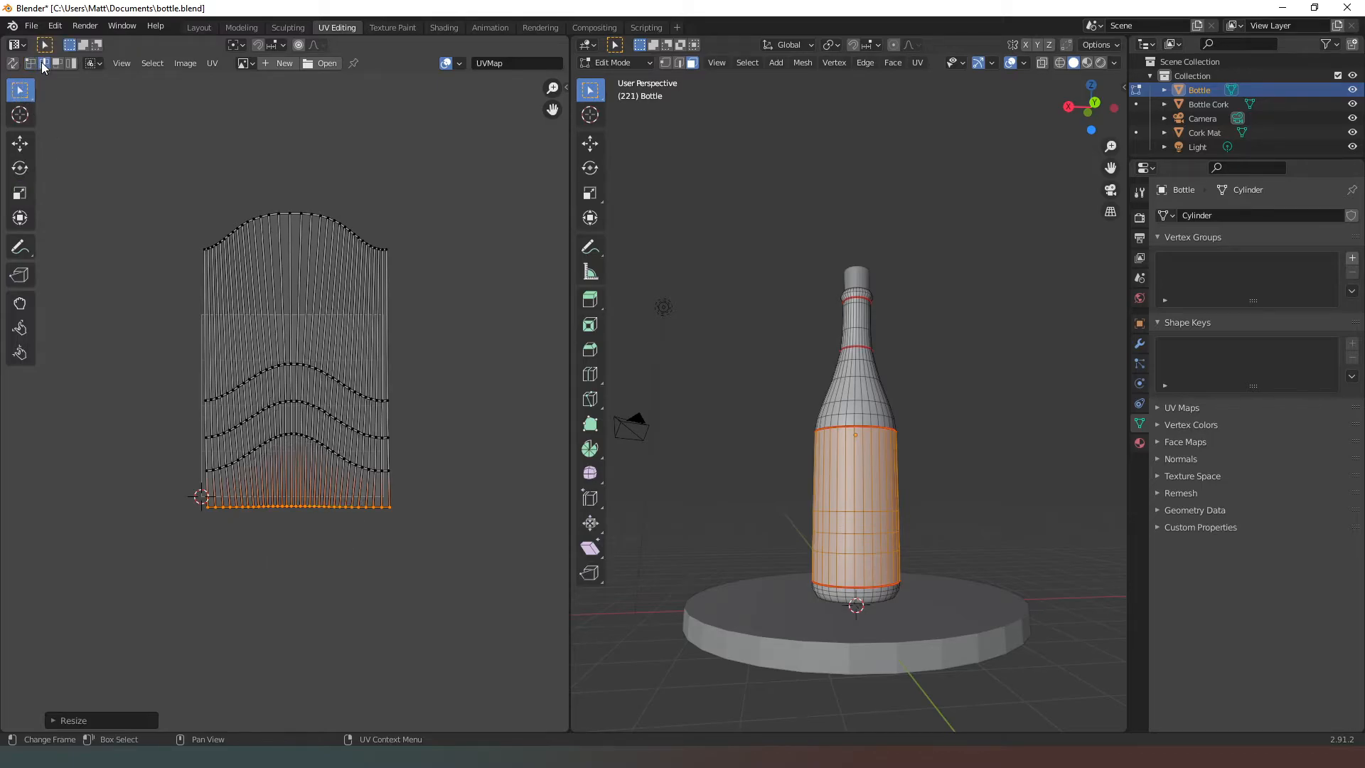
{"action": "left_click", "coordinate": [378, 471], "text": "alt+shift"}
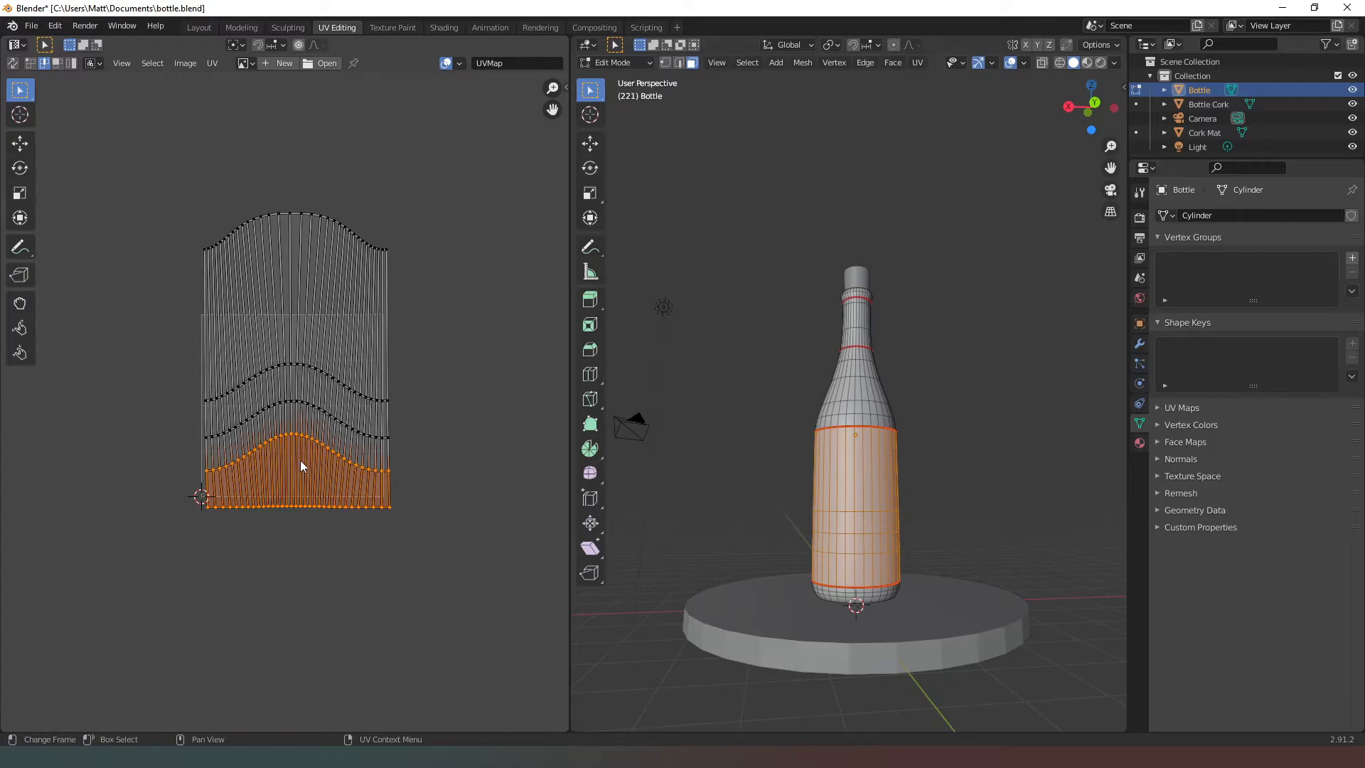
{"action": "left_click", "coordinate": [417, 482]}
{"action": "left_click", "coordinate": [377, 471], "text": "alt"}
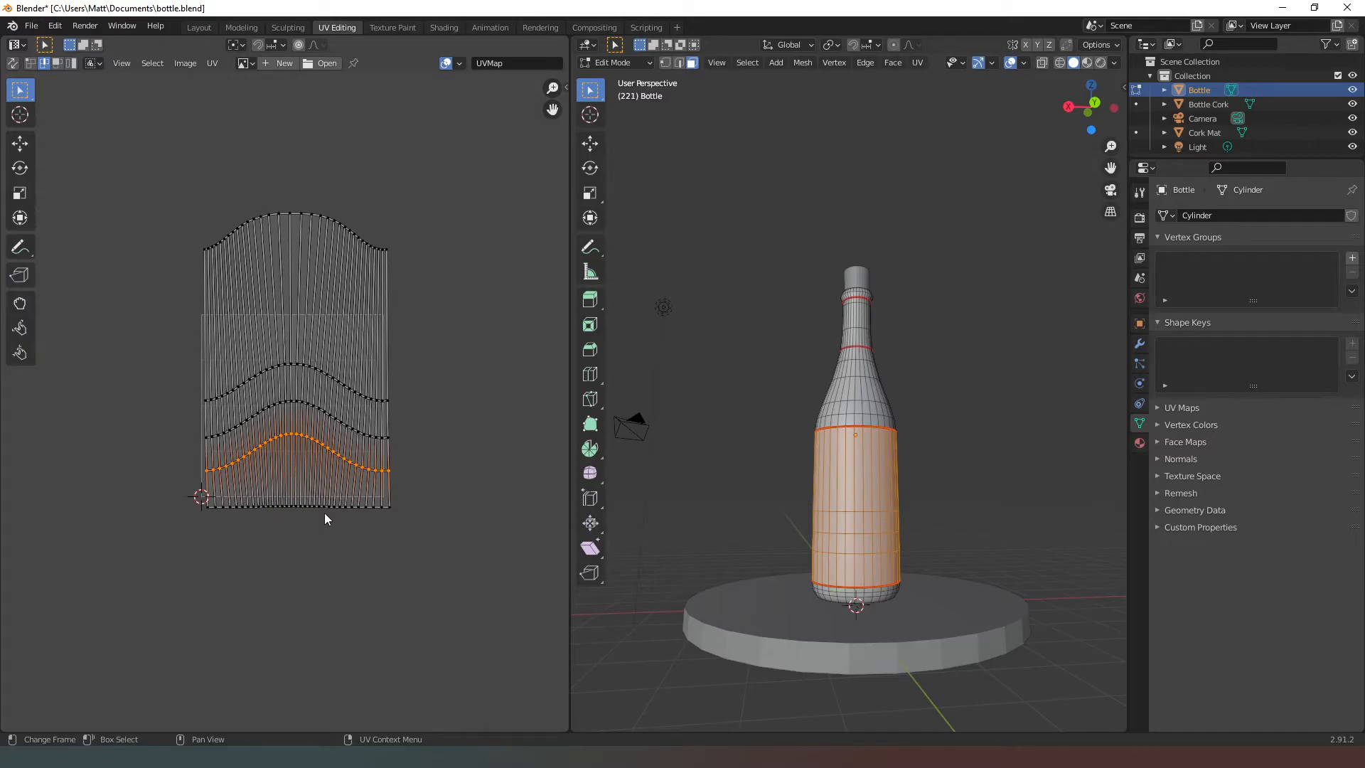
{"action": "key", "text": "s"}
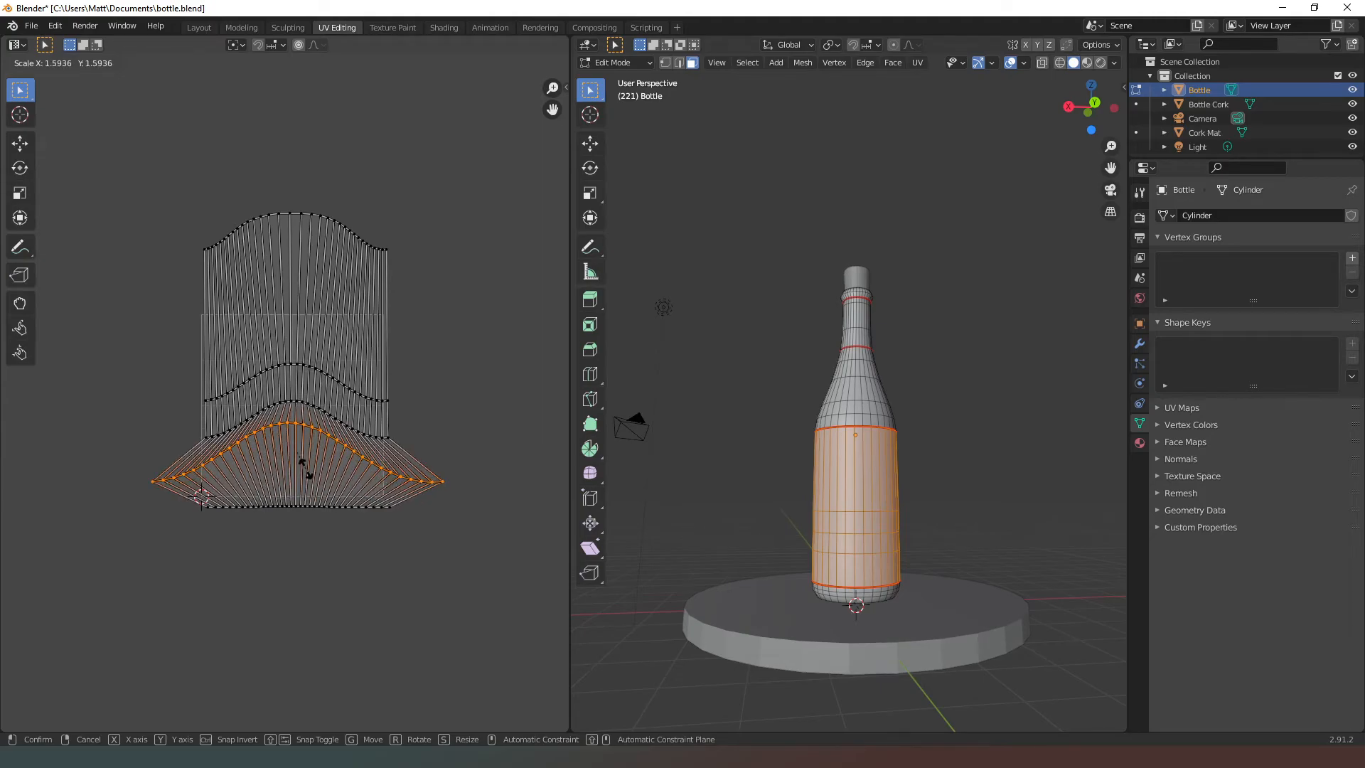
{"action": "key", "text": "y"}
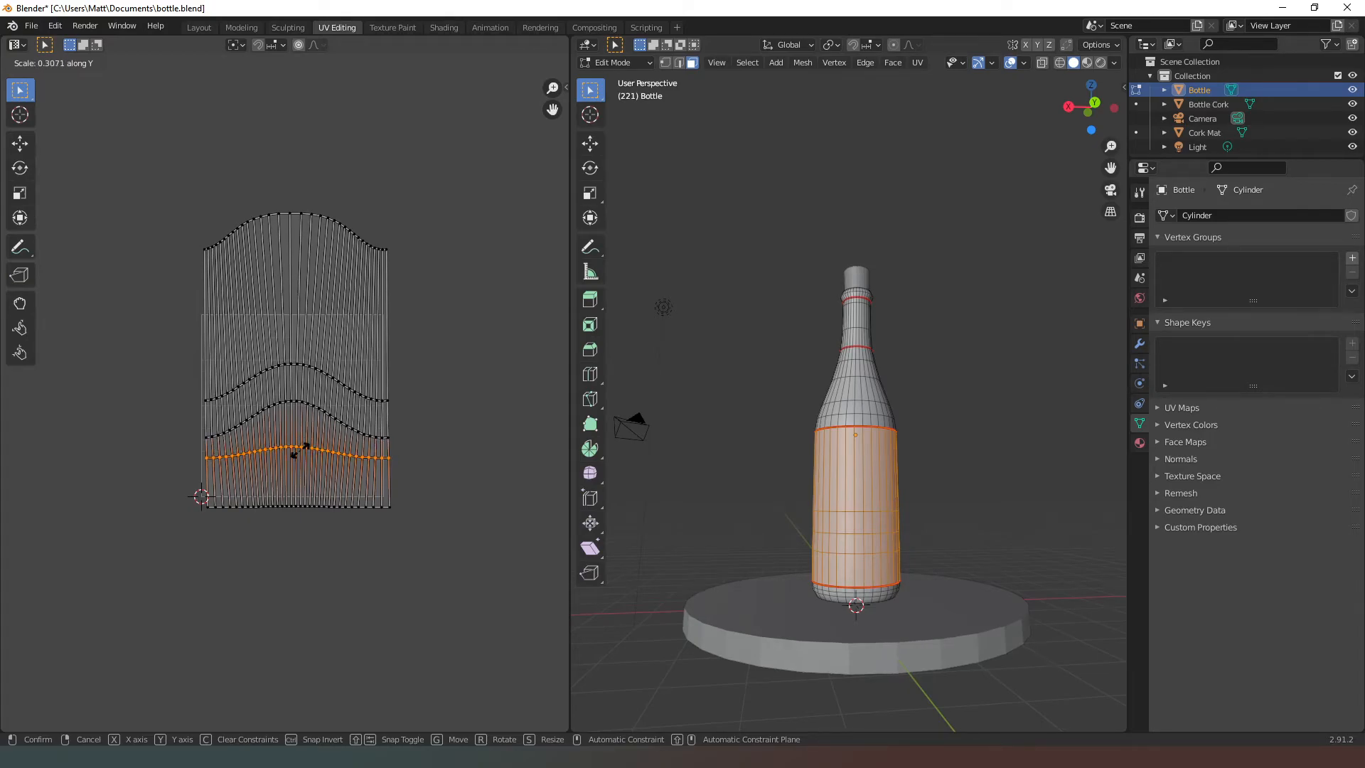
{"action": "key", "text": "Escape"}
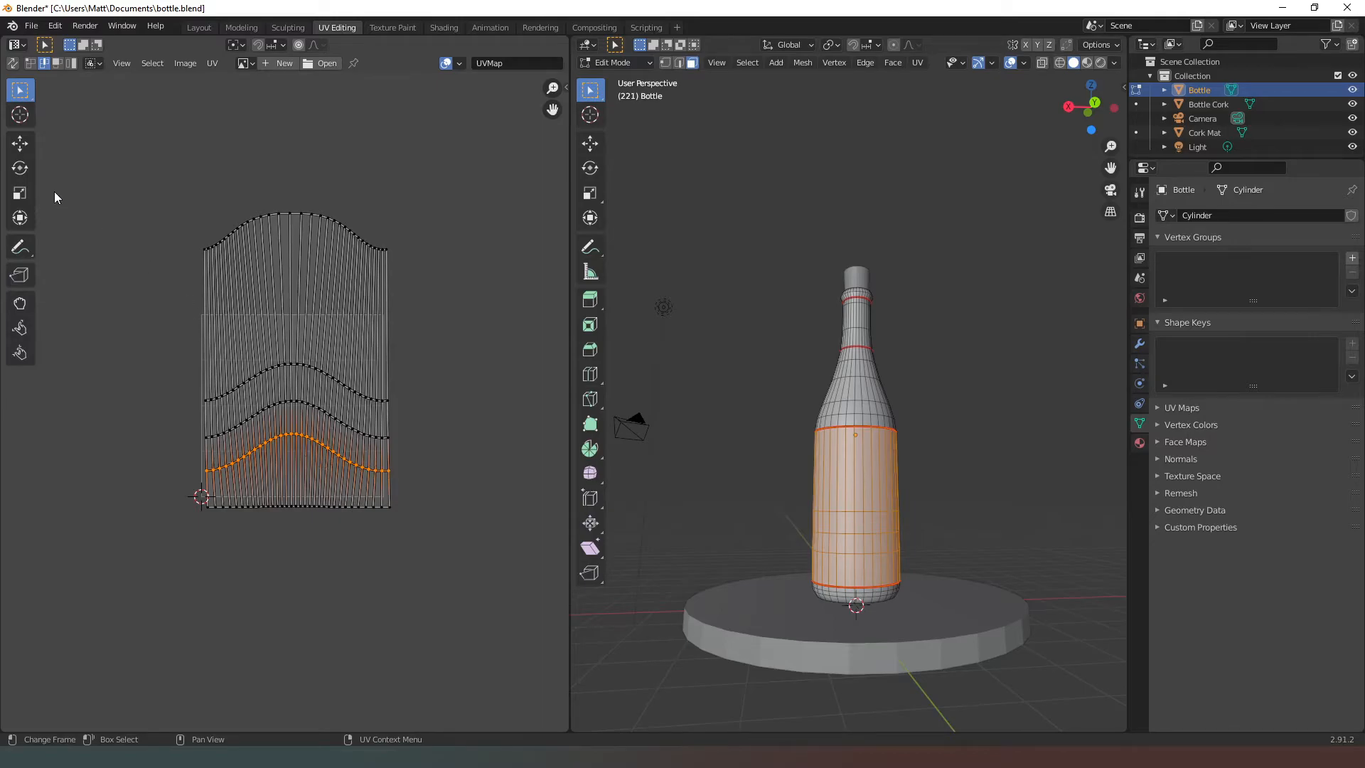
Flatten the second and third UV rows from the bottom into straight horizontal lines by scaling each loop vertically.
{"action": "left_click", "coordinate": [20, 193]}
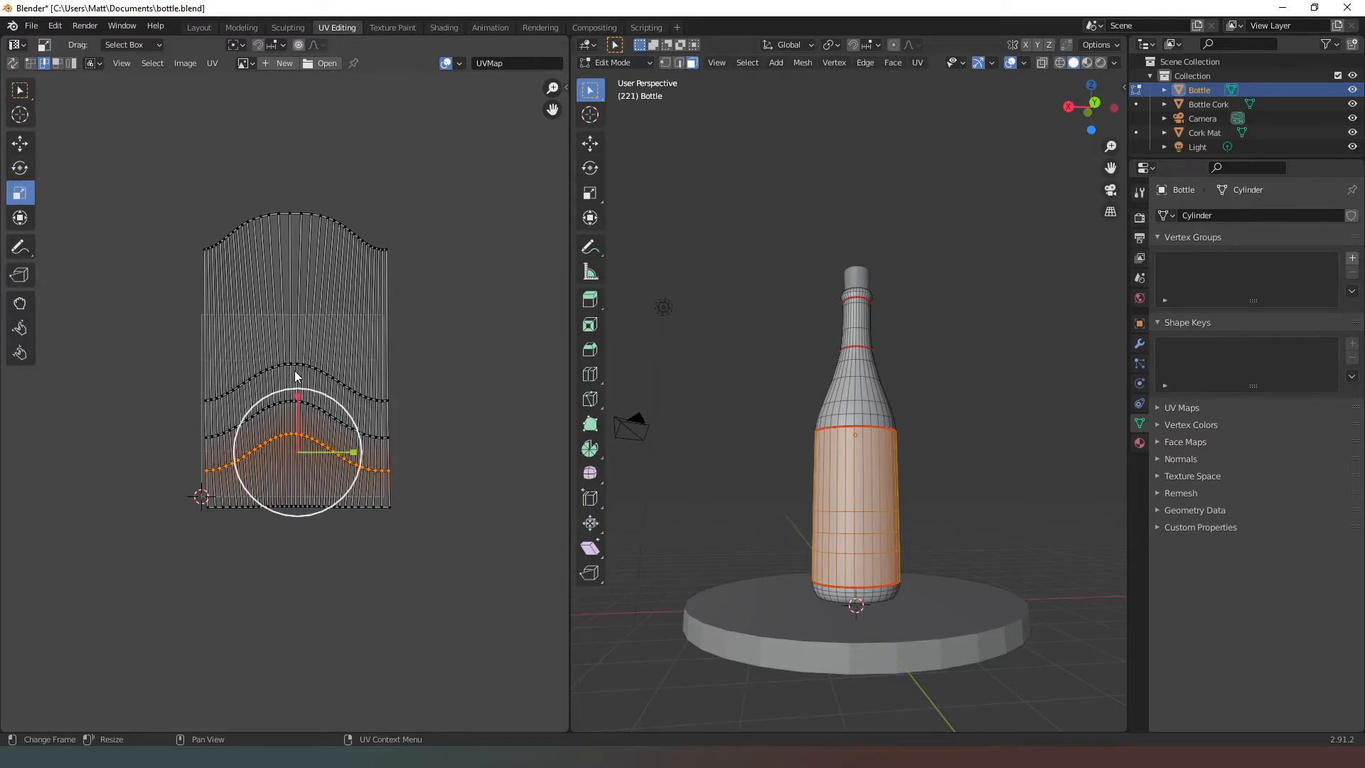
{"action": "left_click_drag", "start_coordinate": [297, 387], "coordinate": [298, 451]}
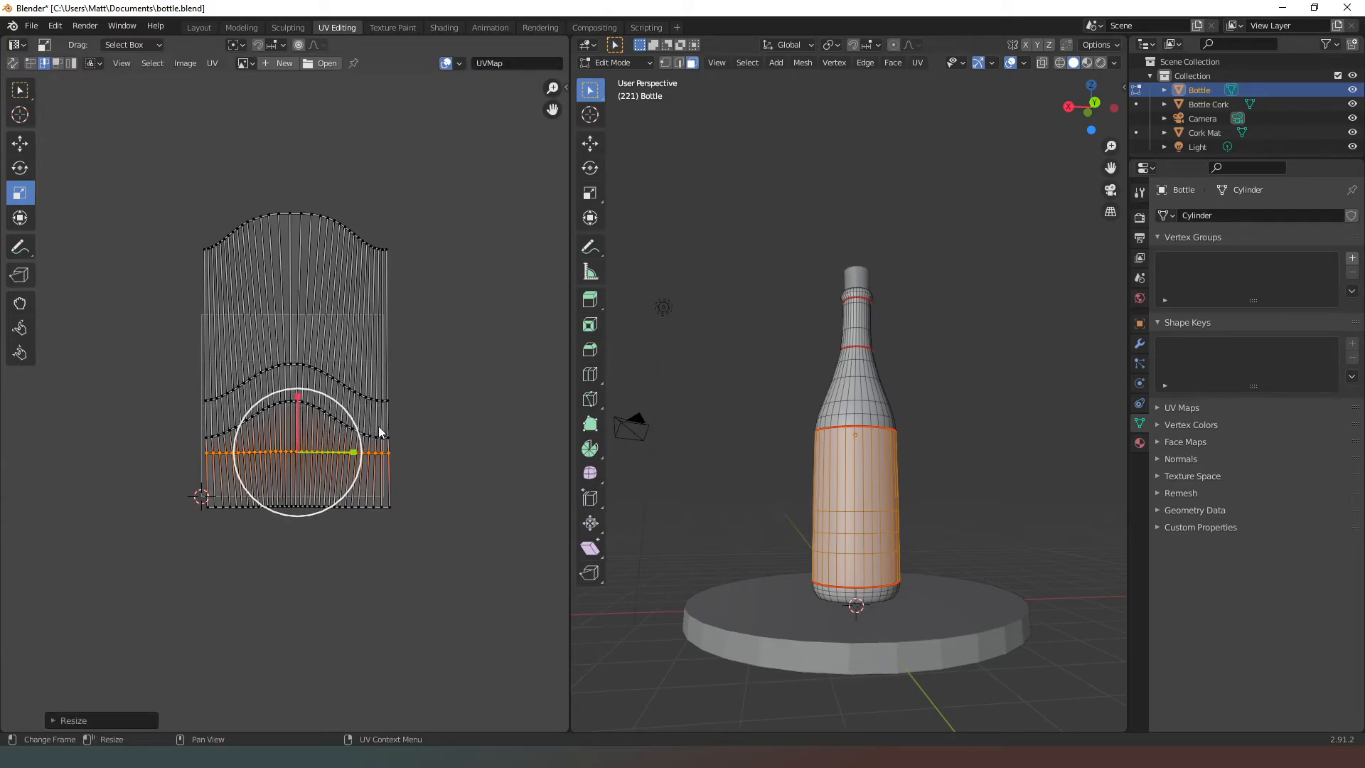
{"action": "key", "text": "alt+a"}
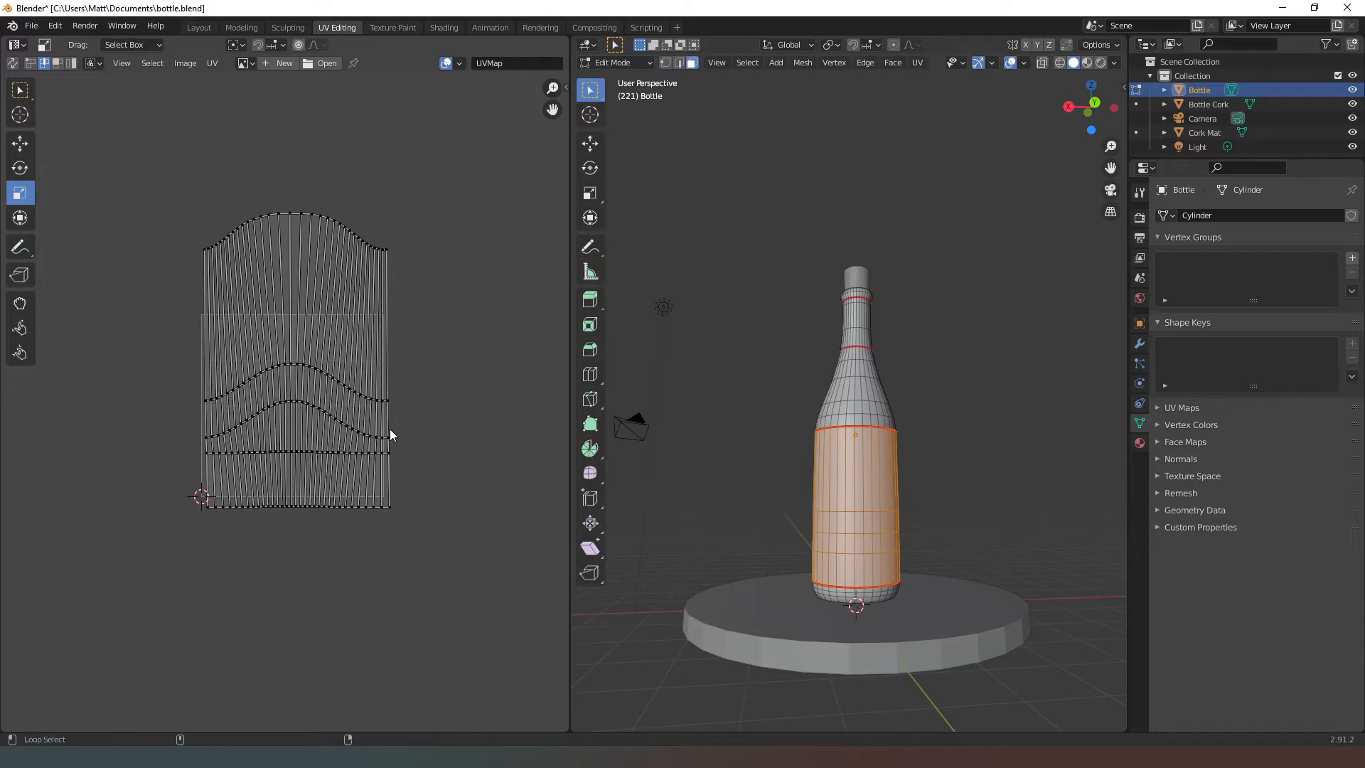
{"action": "left_click", "coordinate": [385, 437], "text": "alt"}
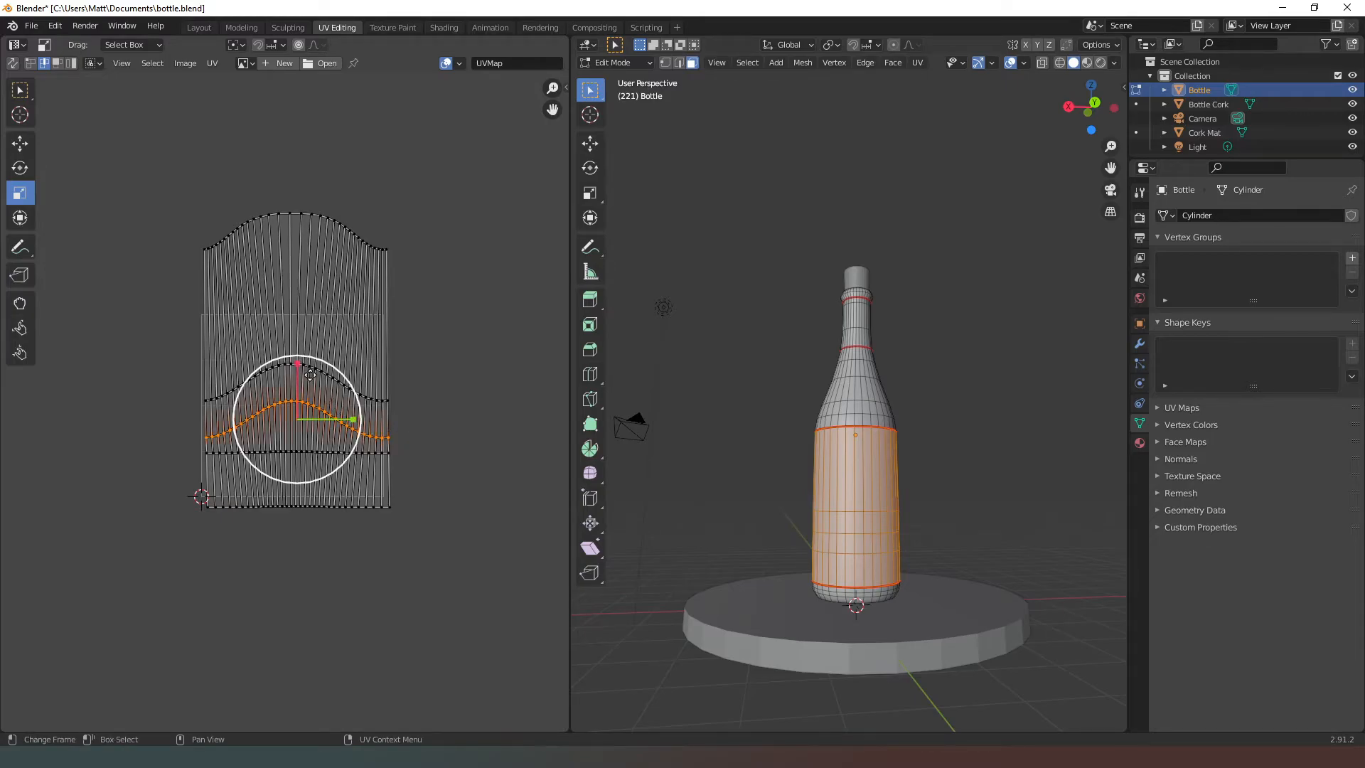
{"action": "left_click_drag", "start_coordinate": [298, 364], "coordinate": [309, 415]}
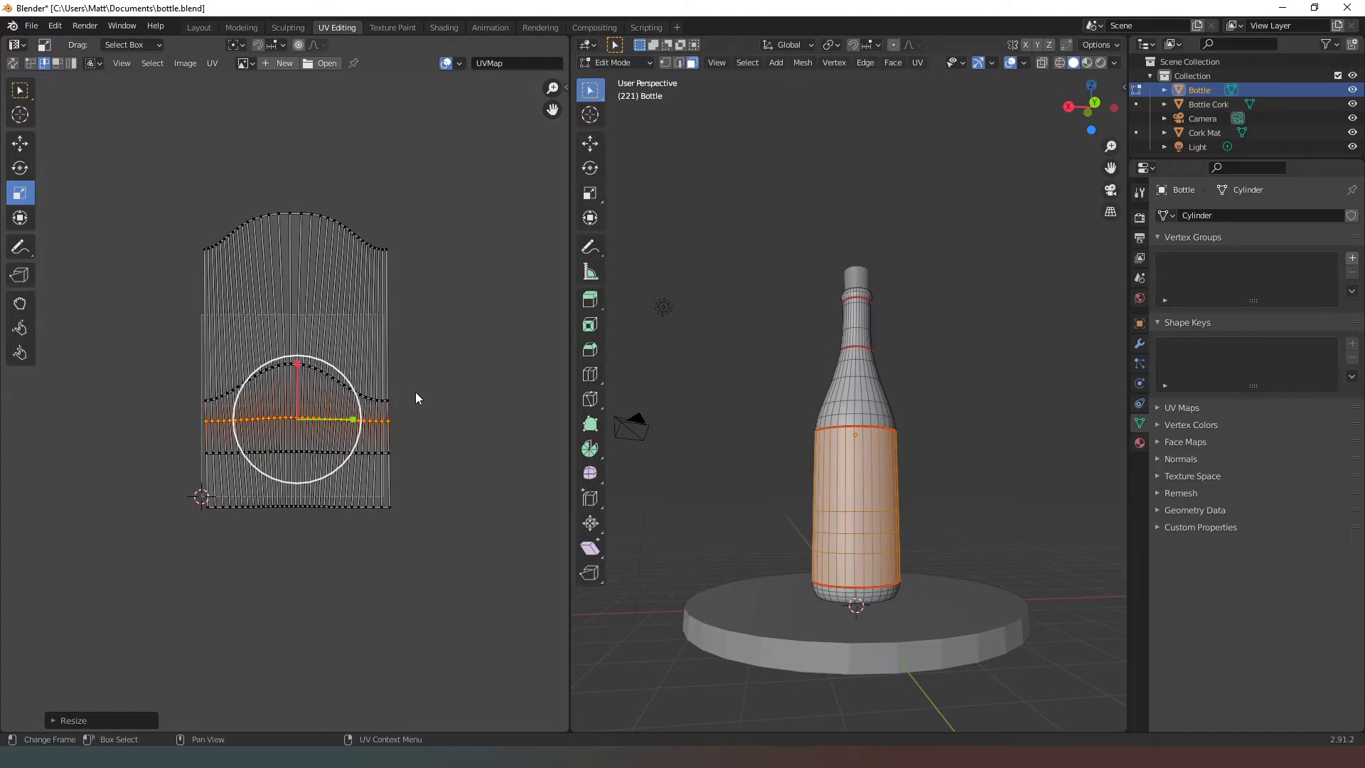
Select the fourth UV row from the bottom as an edge loop and scale it vertically into a straight line.
{"action": "left_click", "coordinate": [388, 397], "text": "alt"}
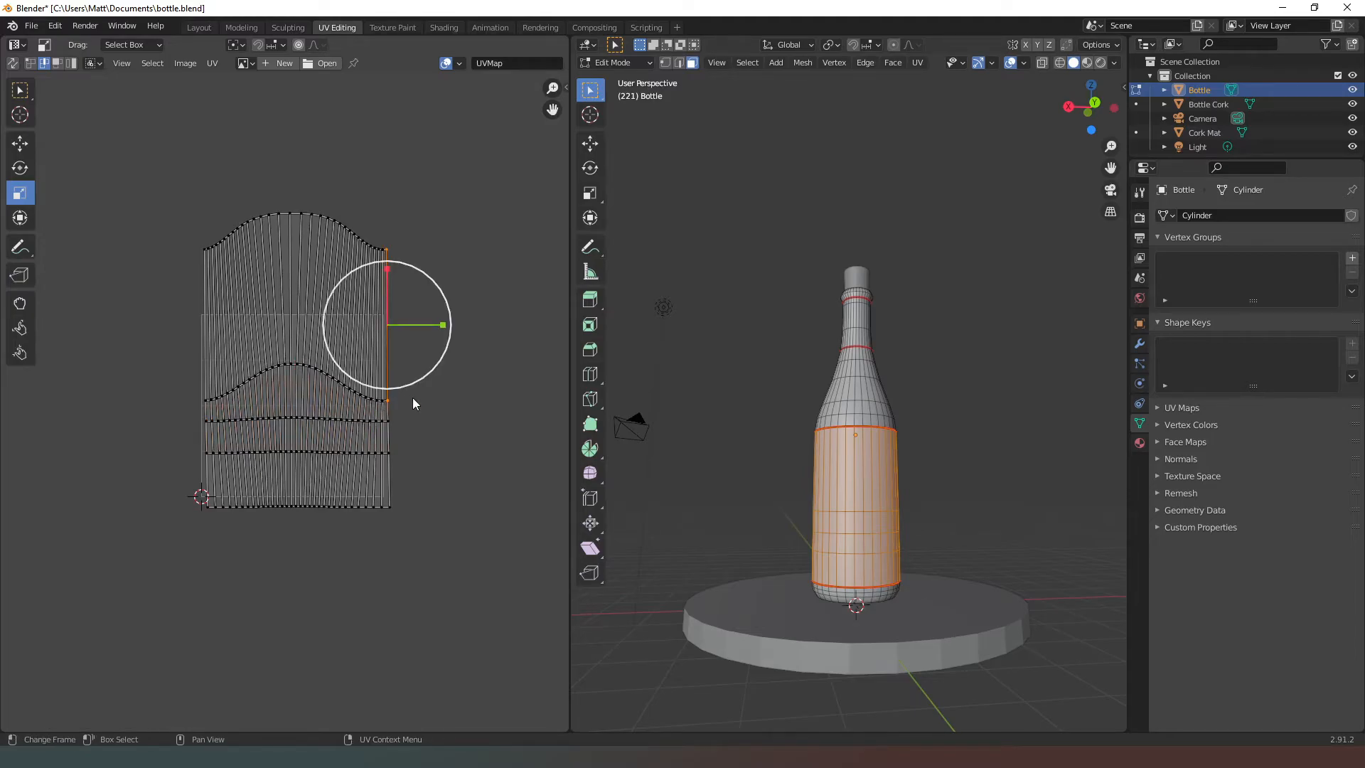
{"action": "left_click", "coordinate": [441, 405]}
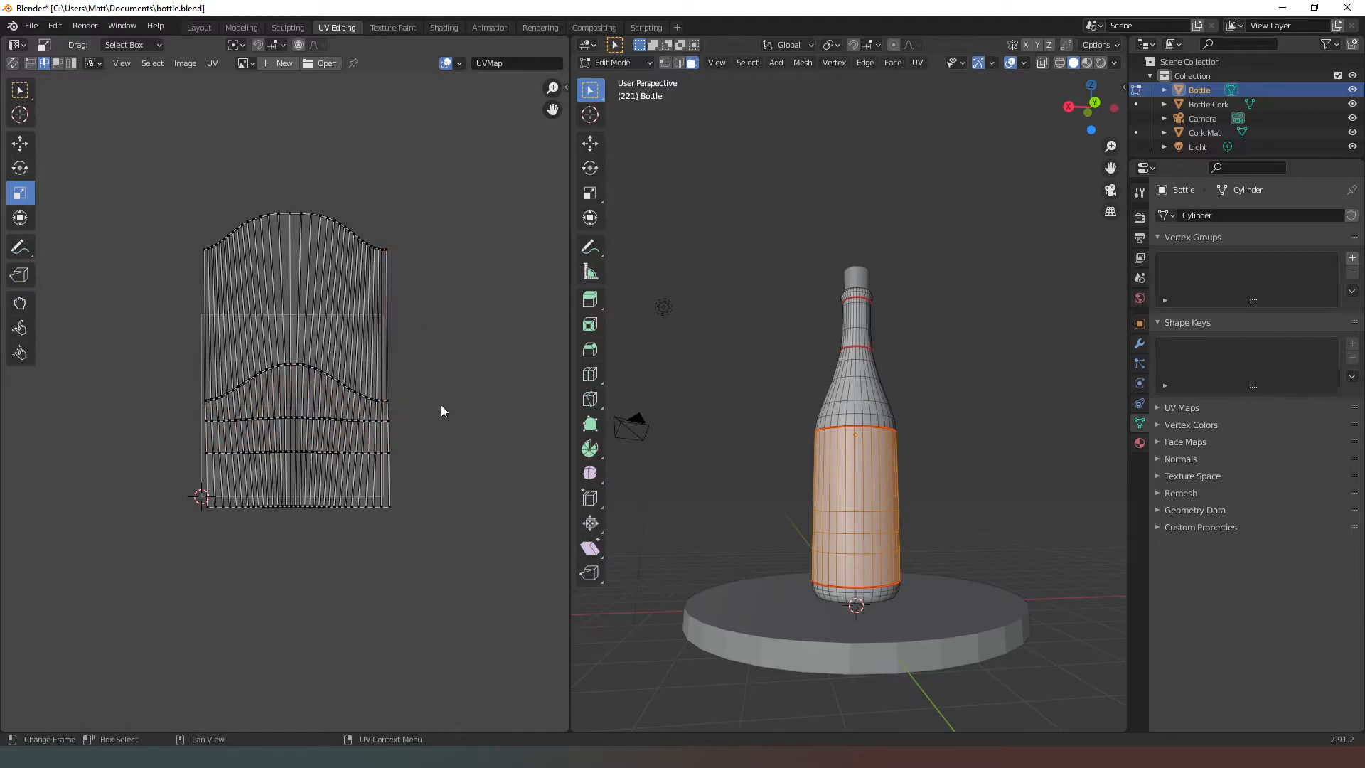
{"action": "left_click", "coordinate": [376, 398], "text": "alt"}
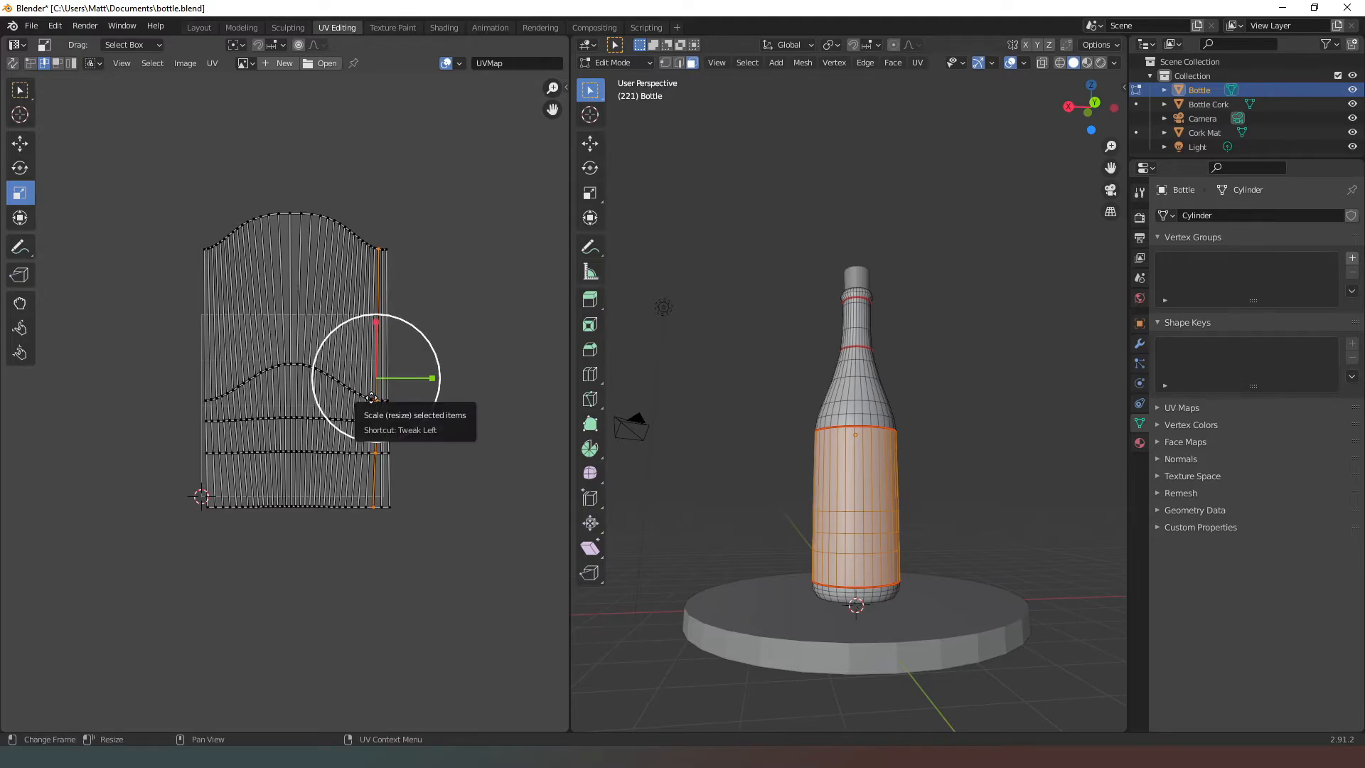
{"action": "left_click", "coordinate": [449, 425]}
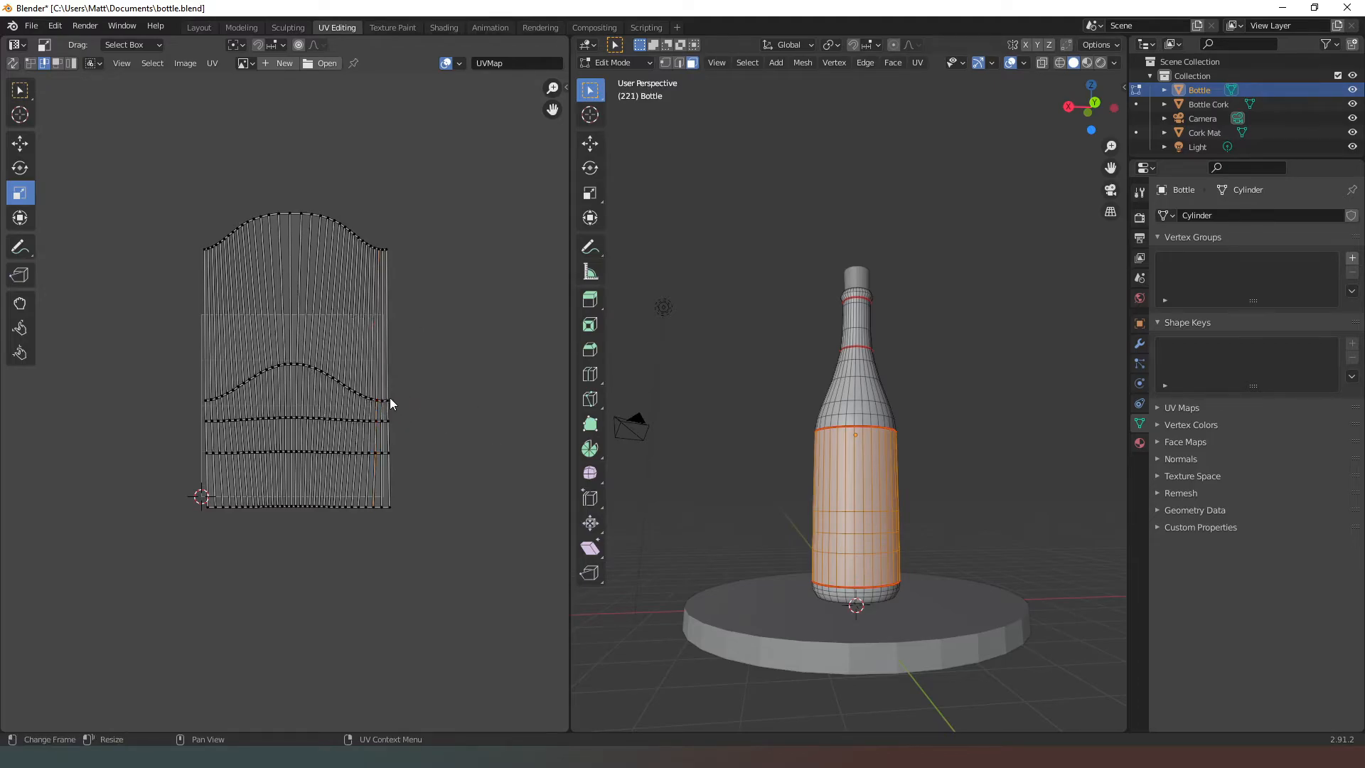
{"action": "left_click", "coordinate": [364, 397], "text": "alt"}
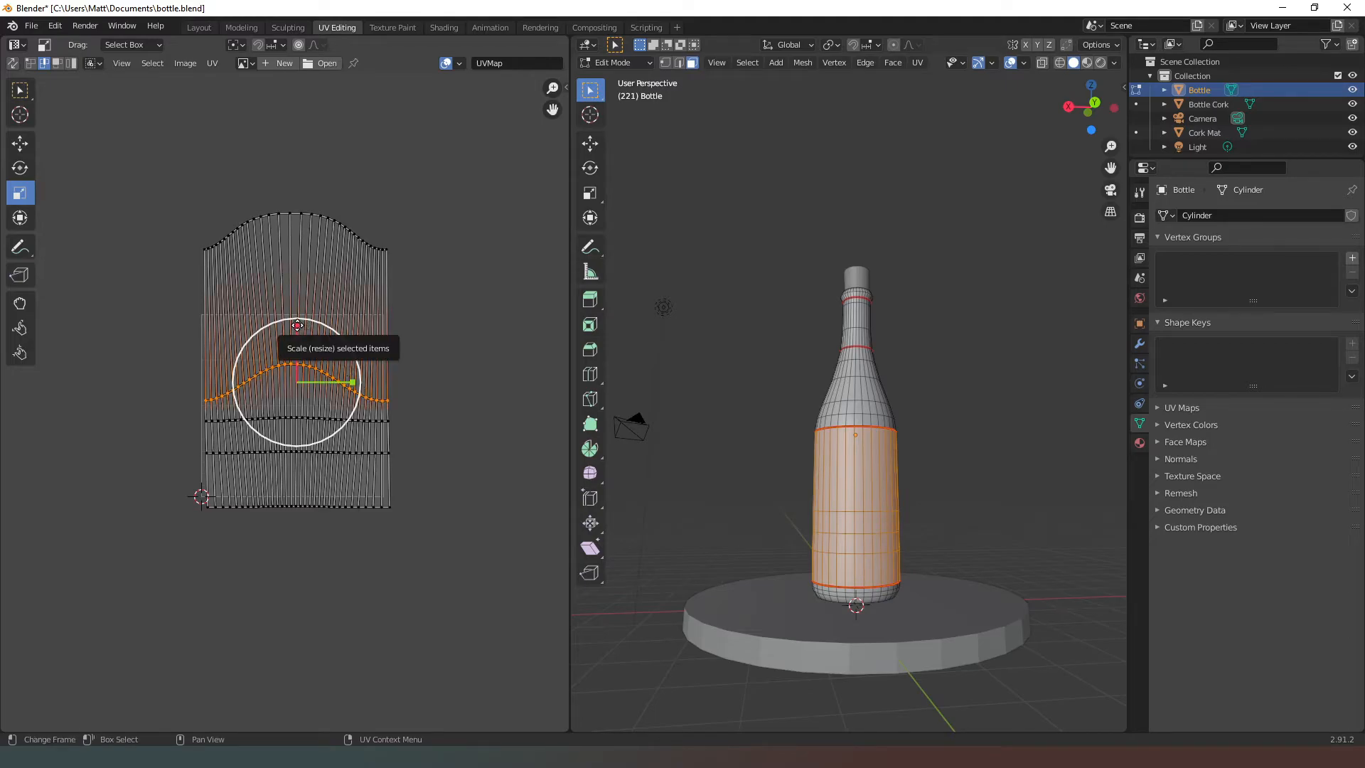
{"action": "left_click_drag", "start_coordinate": [297, 325], "coordinate": [292, 372]}
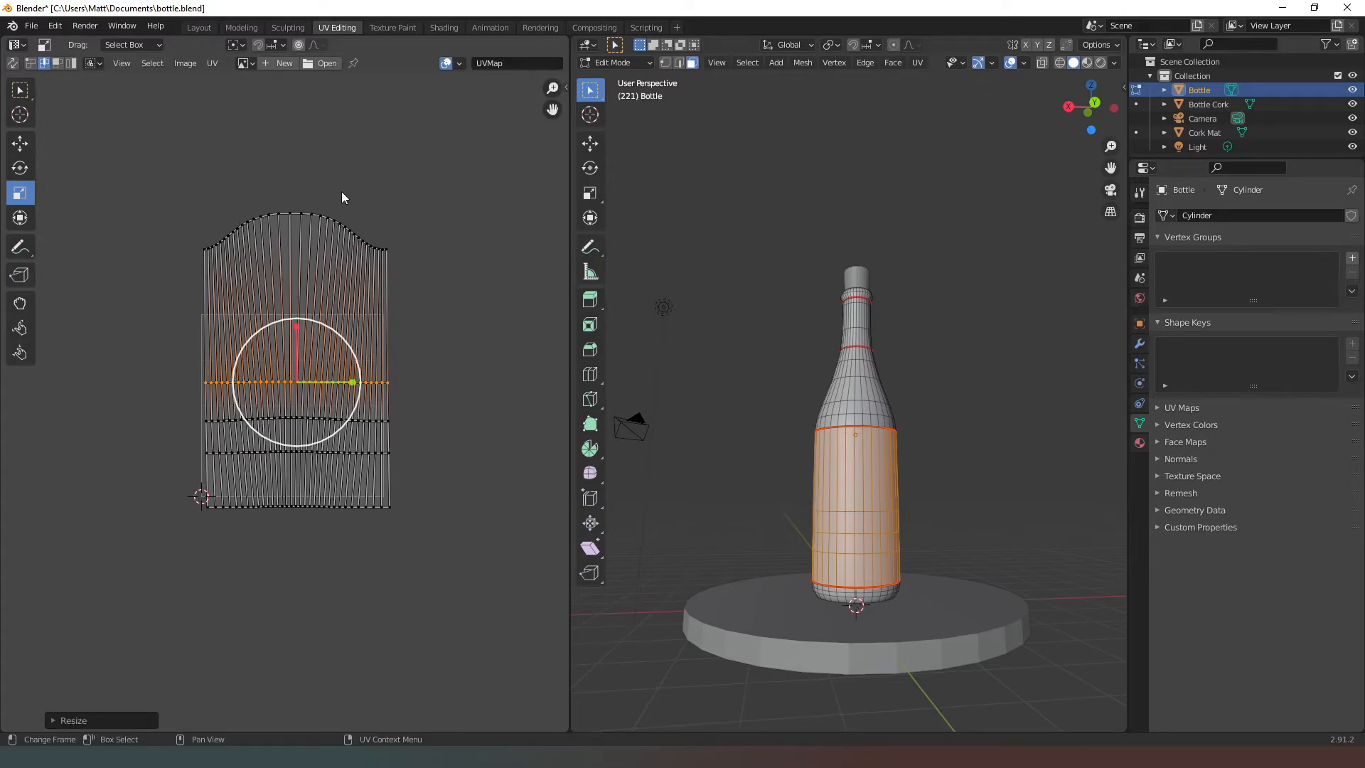
Select the uppermost UV edge loop and scale it vertically into a straight horizontal line.
{"action": "left_click", "coordinate": [314, 216]}
{"action": "left_click", "coordinate": [316, 211], "text": "alt"}
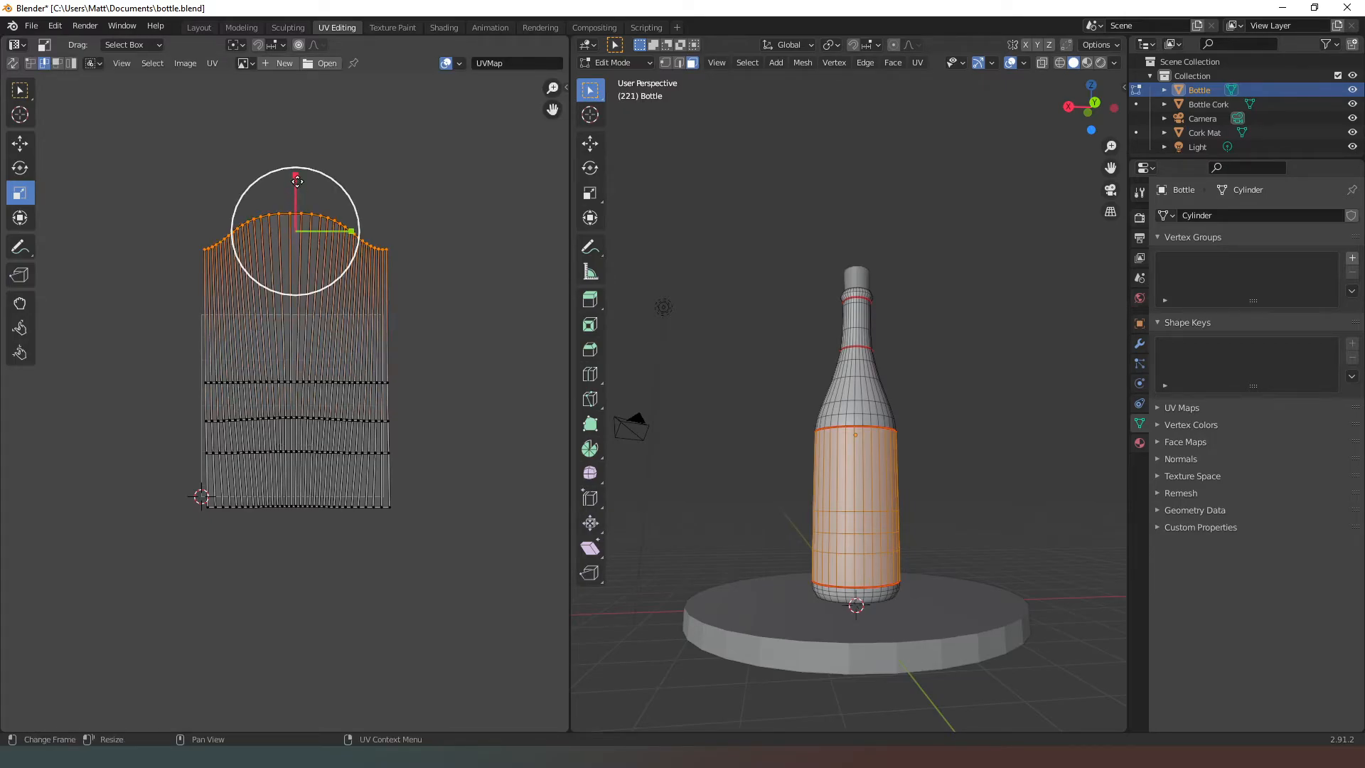
{"action": "left_click_drag", "start_coordinate": [297, 184], "coordinate": [292, 231]}
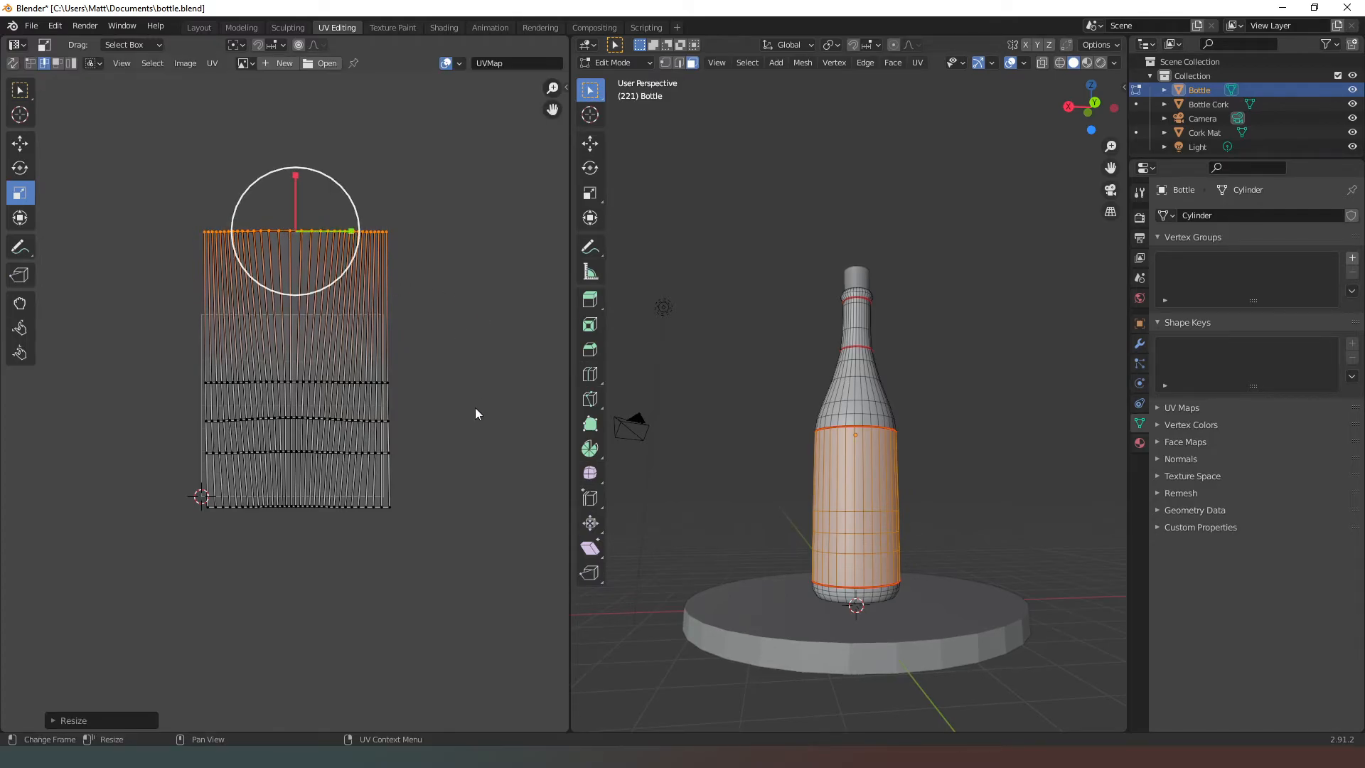
Select the whole body UV island, shrink its height to fit the UV square and move it down inside that square.
{"action": "left_click_drag", "start_coordinate": [459, 575], "coordinate": [164, 164]}
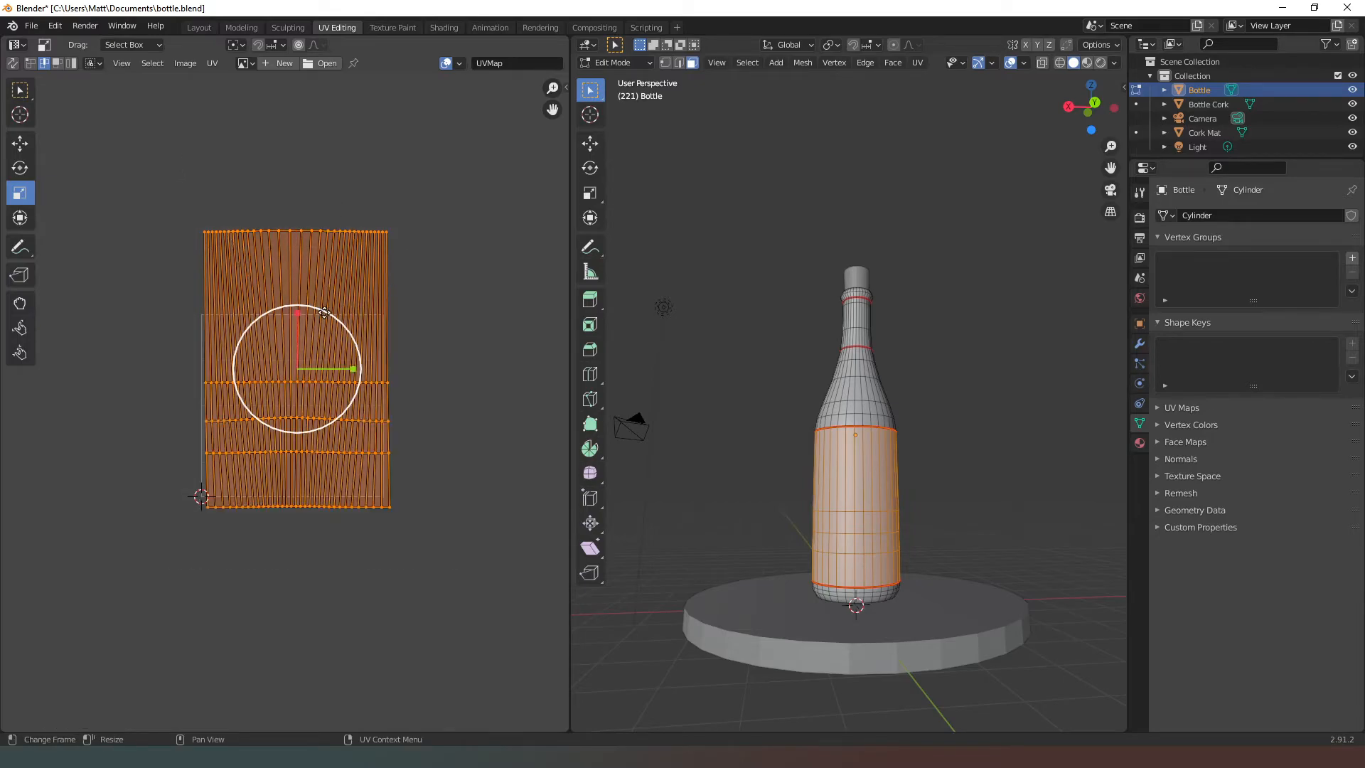
{"action": "left_click_drag", "start_coordinate": [294, 313], "coordinate": [295, 329]}
{"action": "left_click_drag", "start_coordinate": [294, 339], "coordinate": [294, 339]}
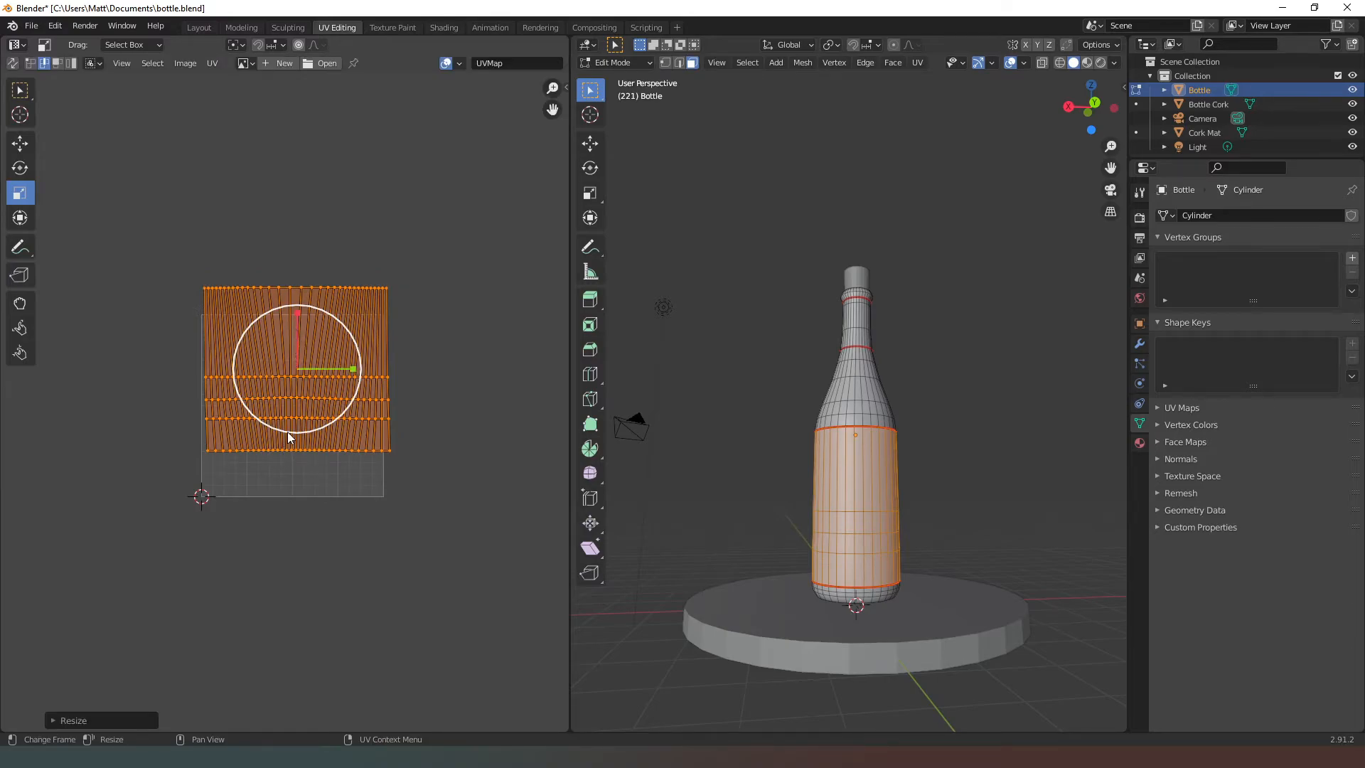
{"action": "left_click", "coordinate": [20, 143]}
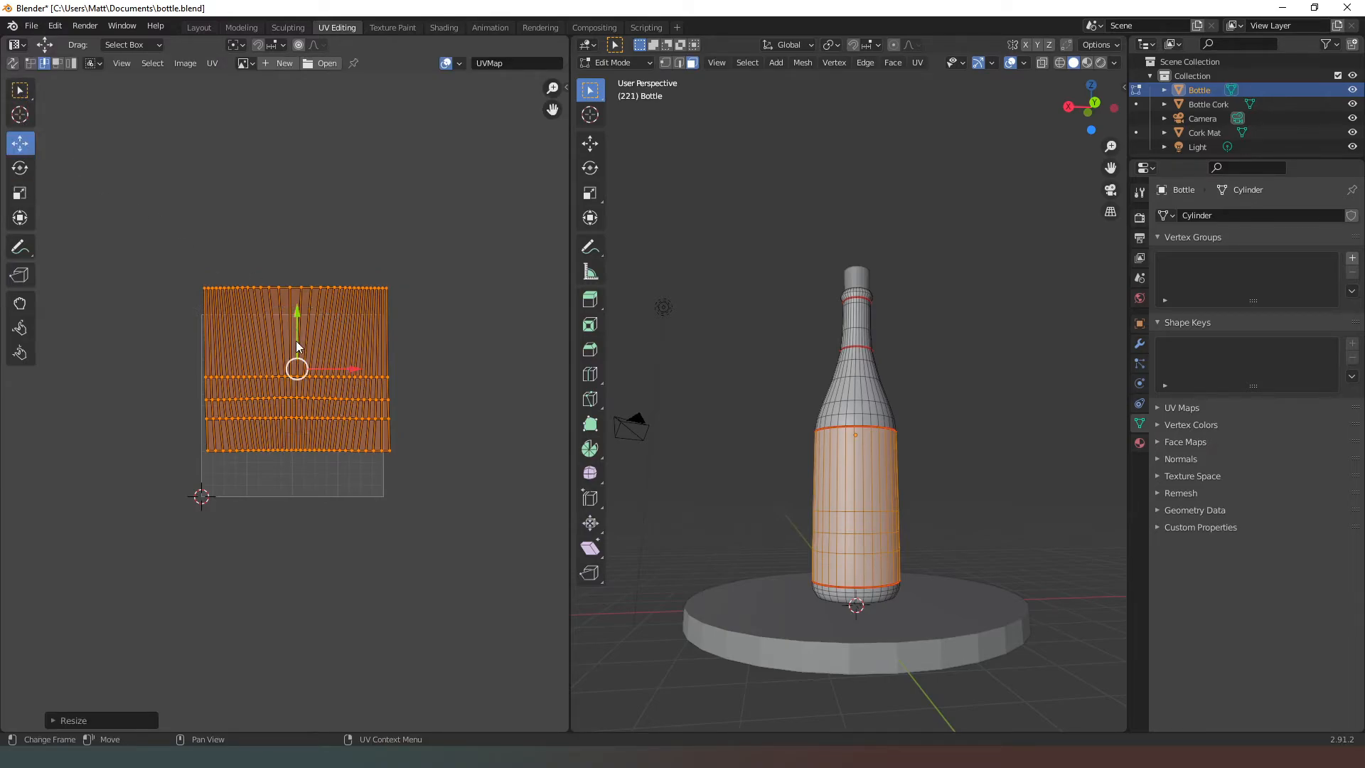
{"action": "left_click_drag", "start_coordinate": [291, 361], "coordinate": [293, 412]}
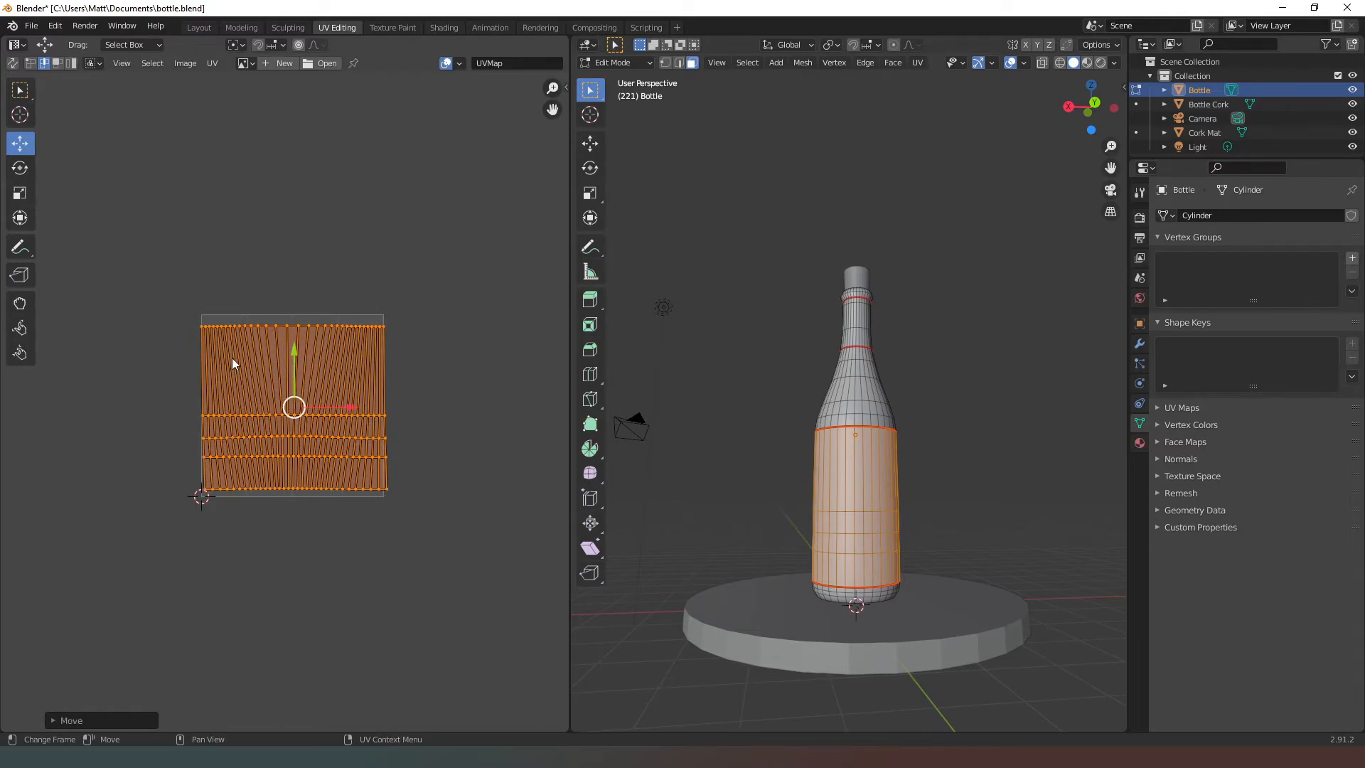
Scale the body UV island down to about 0.2 of its size and move it into the upper-left corner of the UV square.
{"action": "key", "text": "s"}
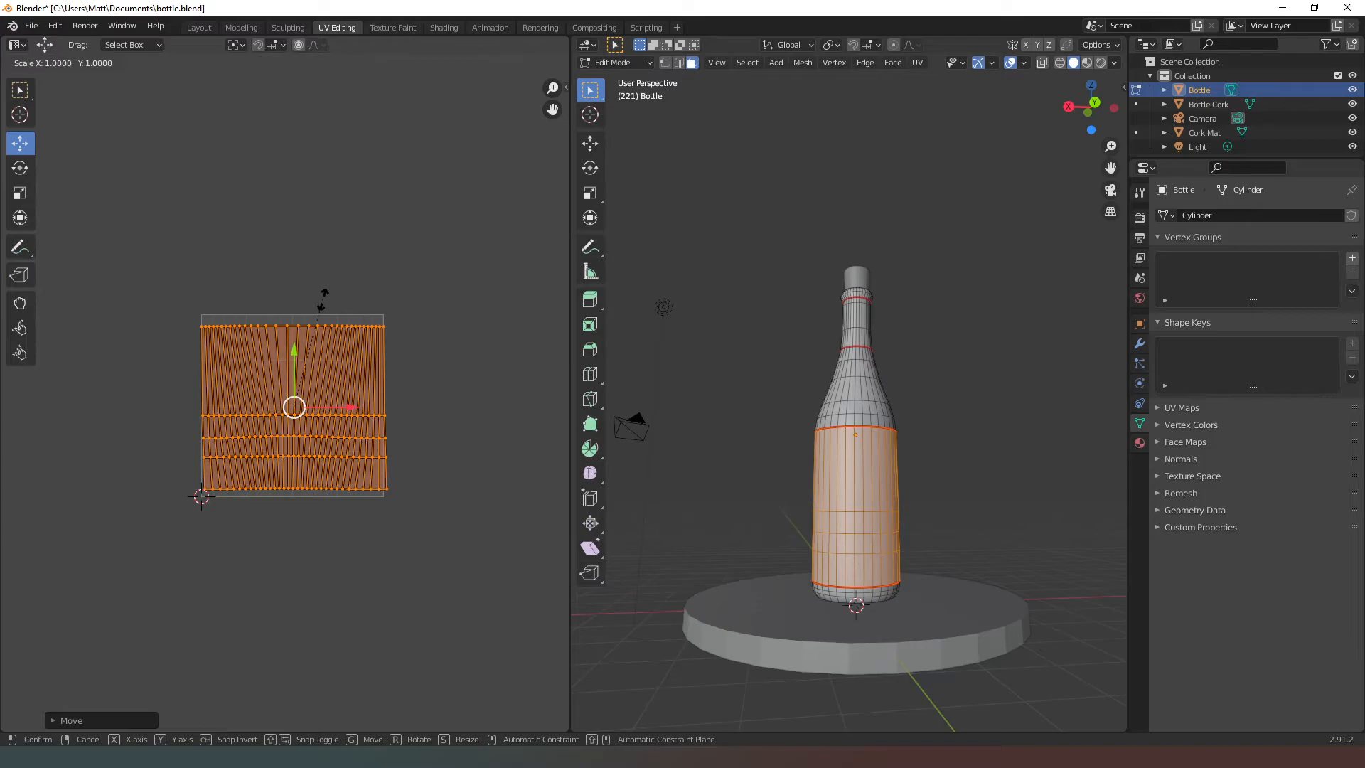
{"action": "left_click", "coordinate": [314, 304]}
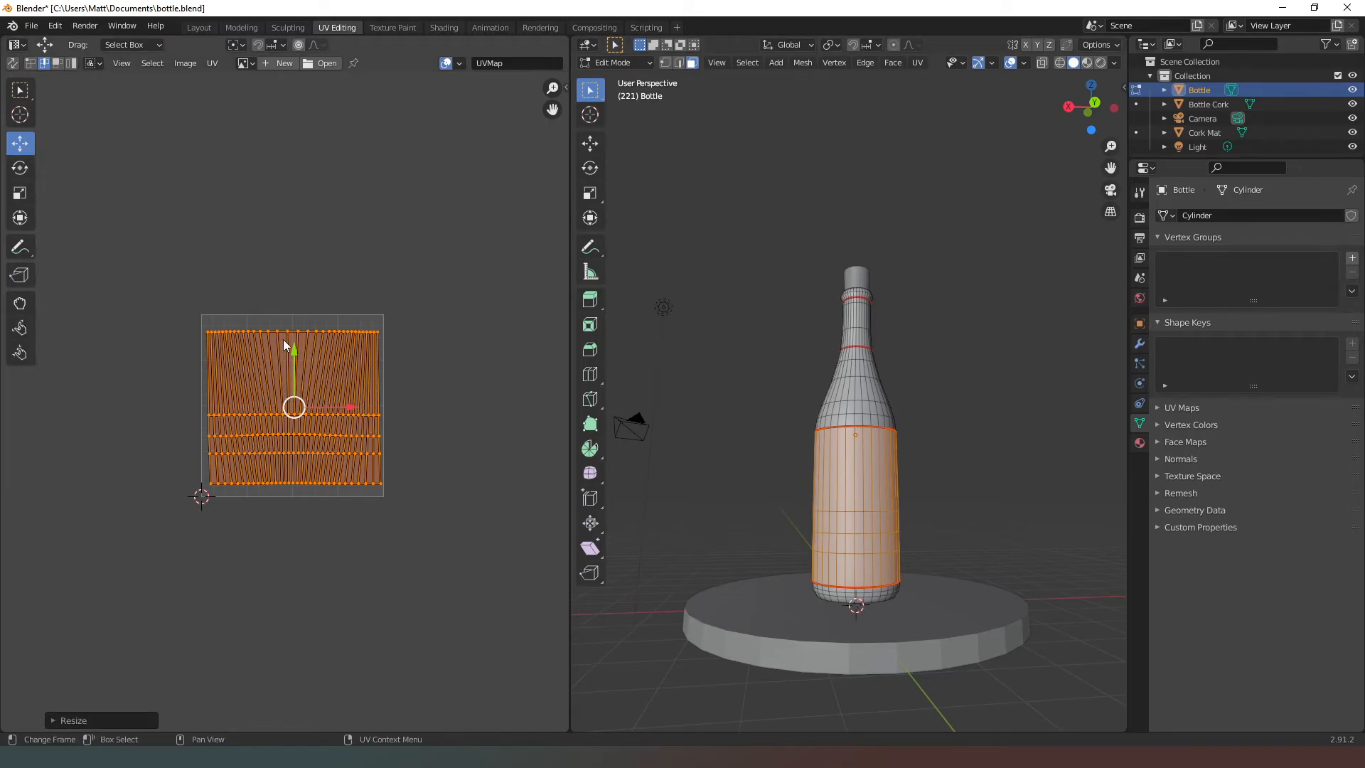
{"action": "key", "text": "s"}
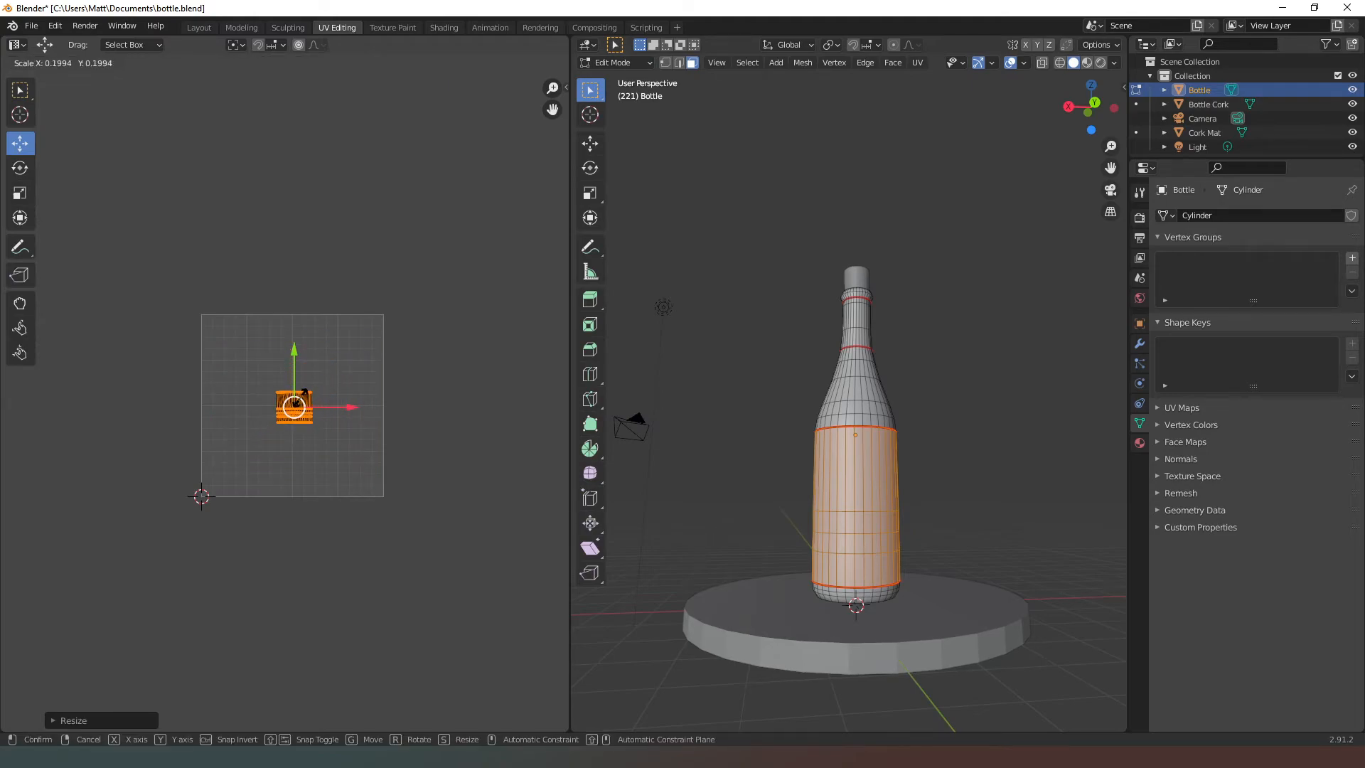
{"action": "left_click", "coordinate": [302, 403]}
{"action": "left_click_drag", "start_coordinate": [301, 403], "coordinate": [225, 340]}
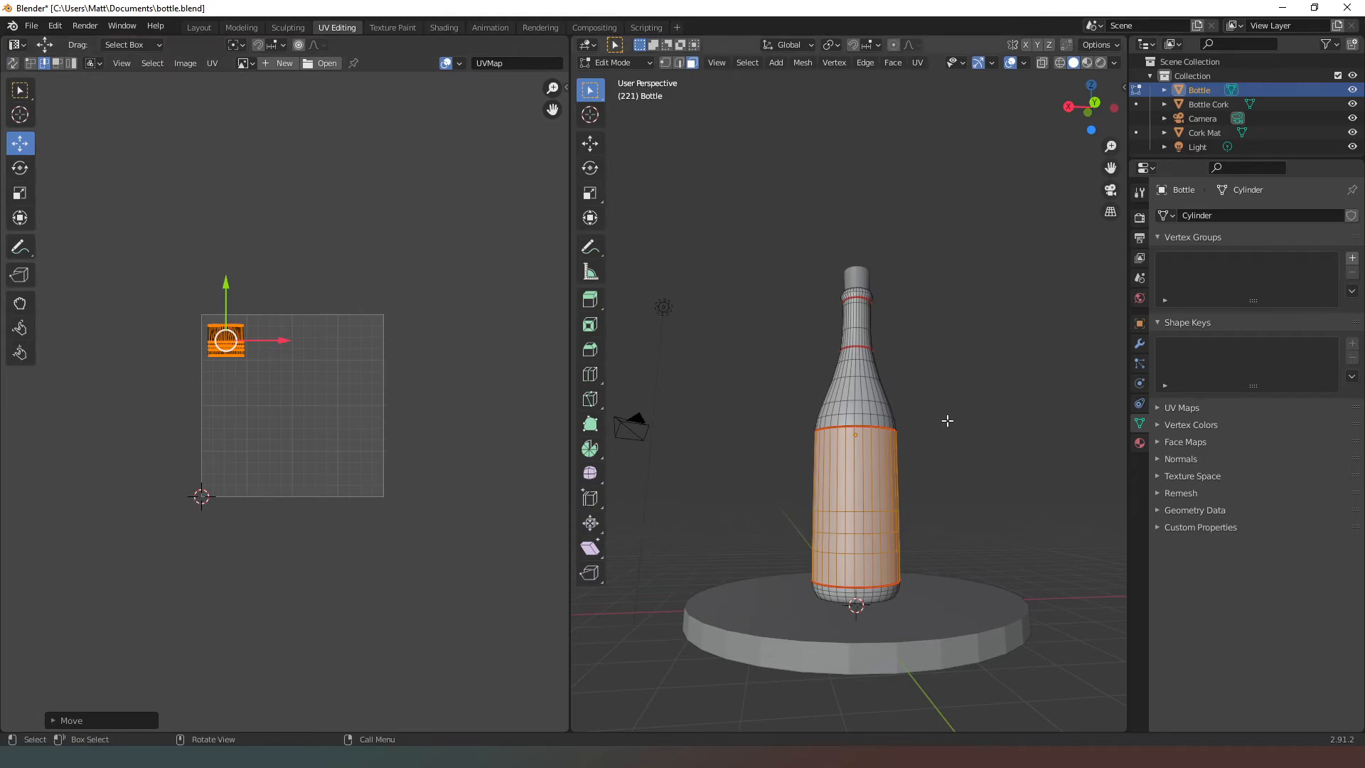
Clear the body selection and select all faces of the tapered shoulder section between the two seams, all the way around the bottle.
{"action": "left_click", "coordinate": [935, 208]}
{"action": "key", "text": "a"}
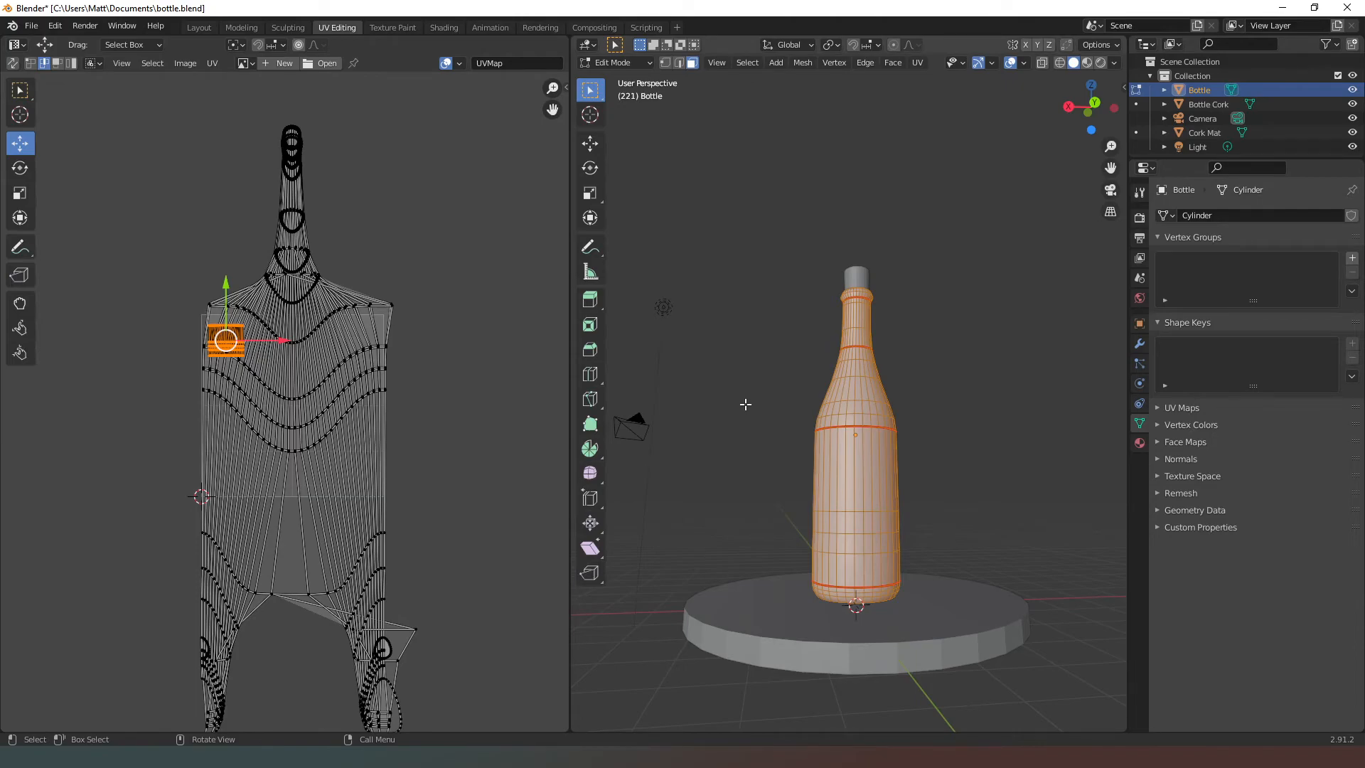
{"action": "key", "text": "alt+a"}
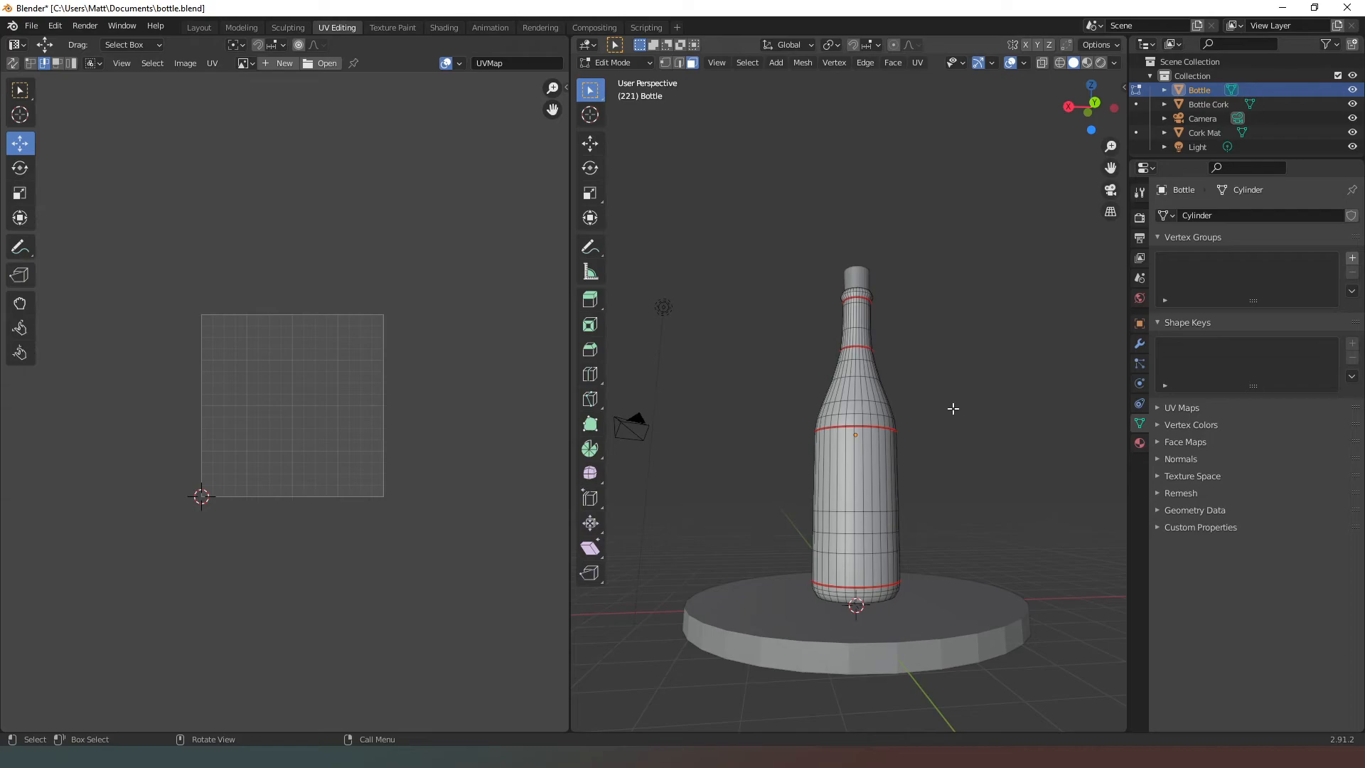
{"action": "left_click_drag", "start_coordinate": [903, 423], "coordinate": [792, 356]}
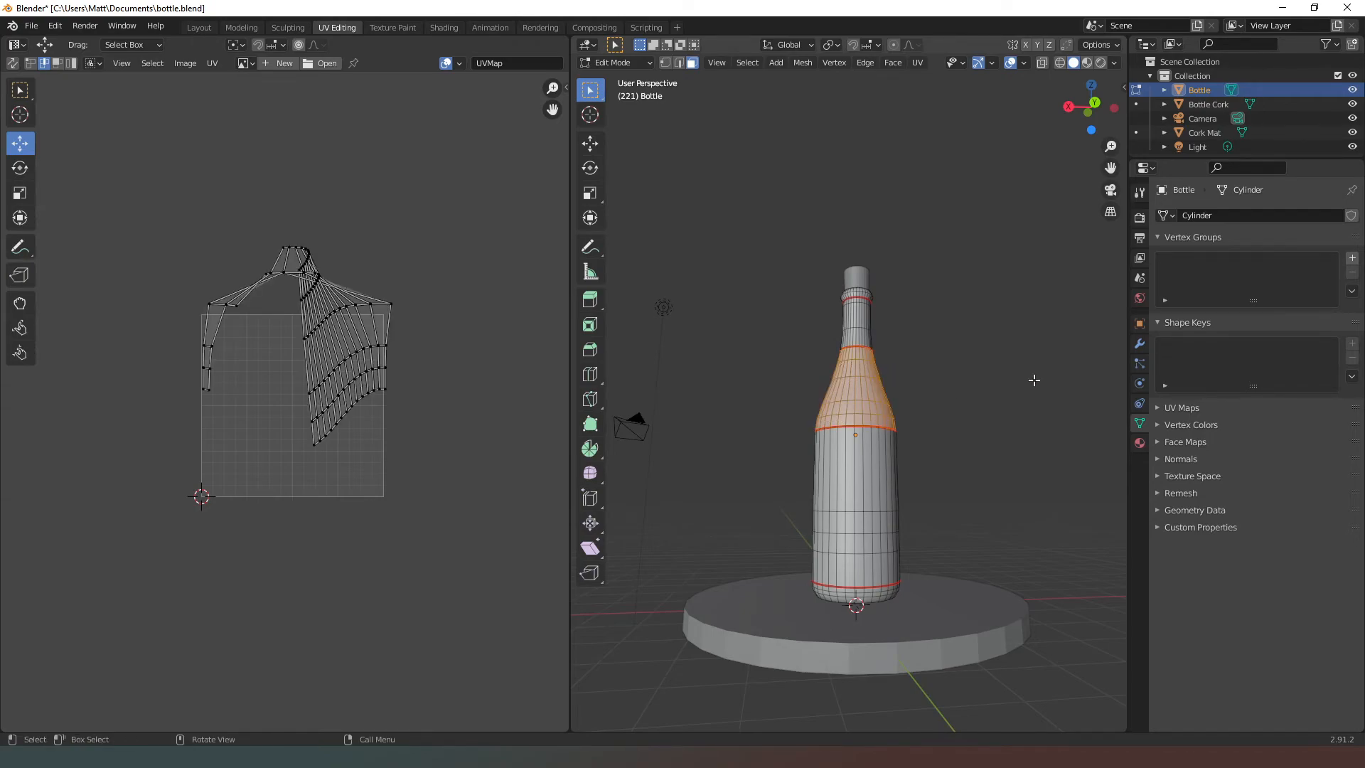
{"action": "middle_click_drag", "start_coordinate": [1033, 381], "coordinate": [810, 436]}
{"action": "scroll", "coordinate": [843, 390], "scroll_direction": "up", "scroll_amount": 4}
{"action": "middle_click_drag", "start_coordinate": [844, 390], "coordinate": [722, 399]}
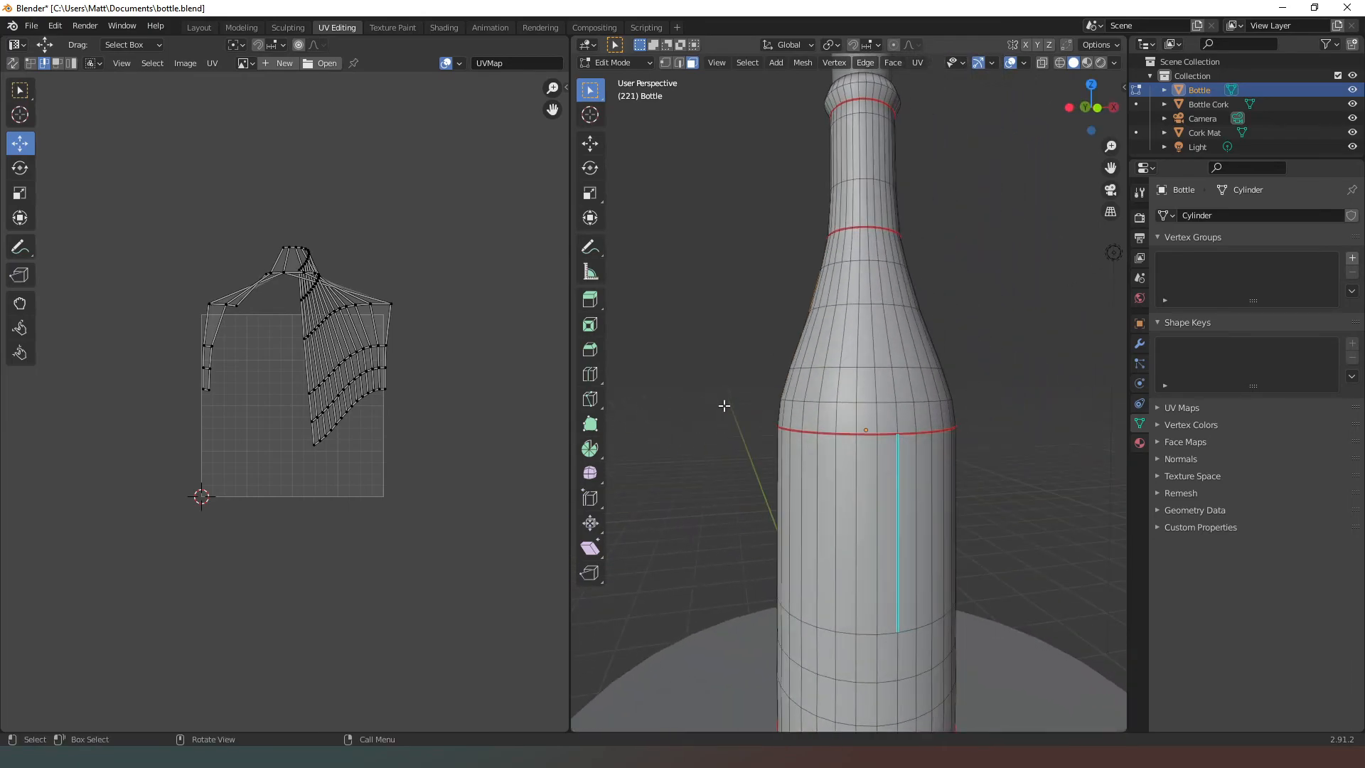
{"action": "left_click_drag", "start_coordinate": [974, 408], "coordinate": [756, 249]}
{"action": "middle_click_drag", "start_coordinate": [1011, 296], "coordinate": [671, 303]}
{"action": "left_click_drag", "start_coordinate": [1045, 398], "coordinate": [902, 350]}
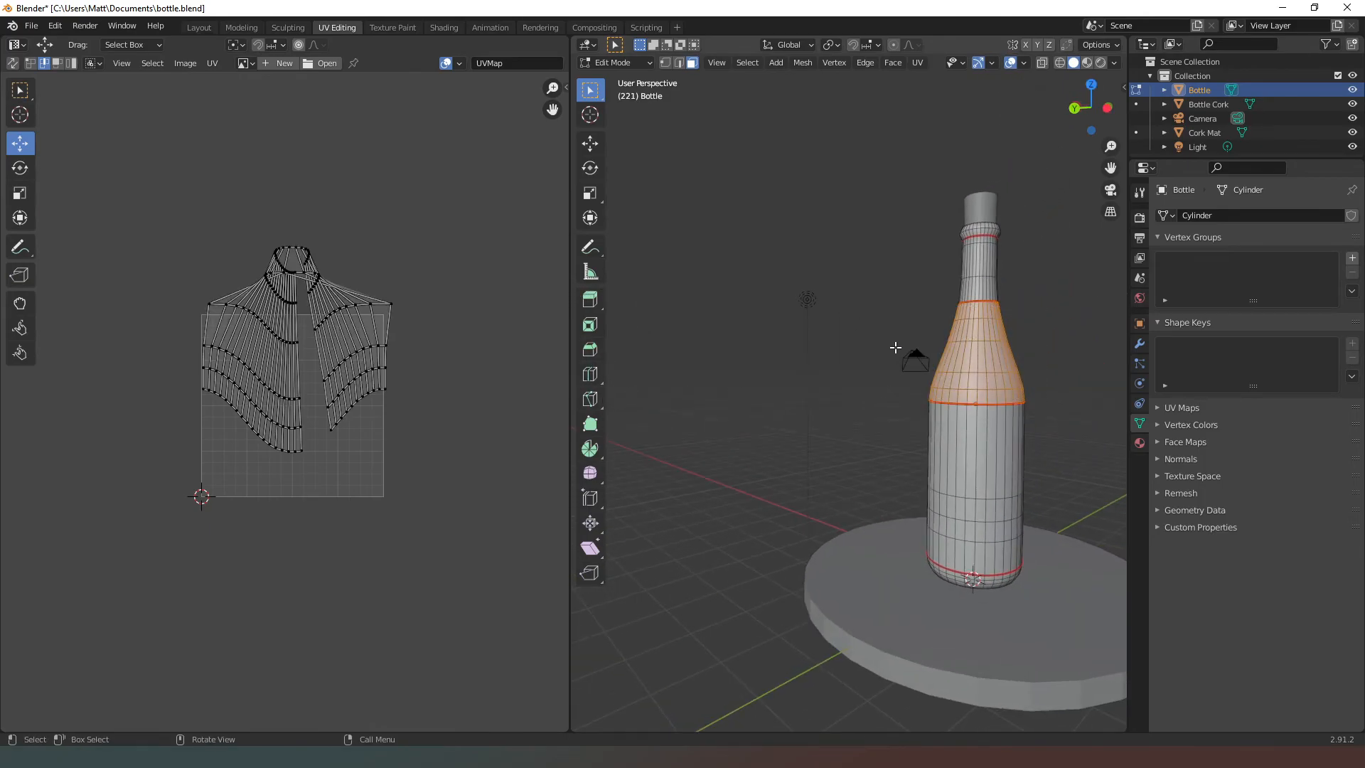
{"action": "middle_click_drag", "start_coordinate": [890, 320], "coordinate": [1043, 323]}
{"action": "mouse_move", "coordinate": [762, 391]}
{"action": "left_mouse_down"}
{"action": "mouse_move", "coordinate": [658, 340]}
{"action": "mouse_move", "coordinate": [657, 308]}
{"action": "left_mouse_up"}
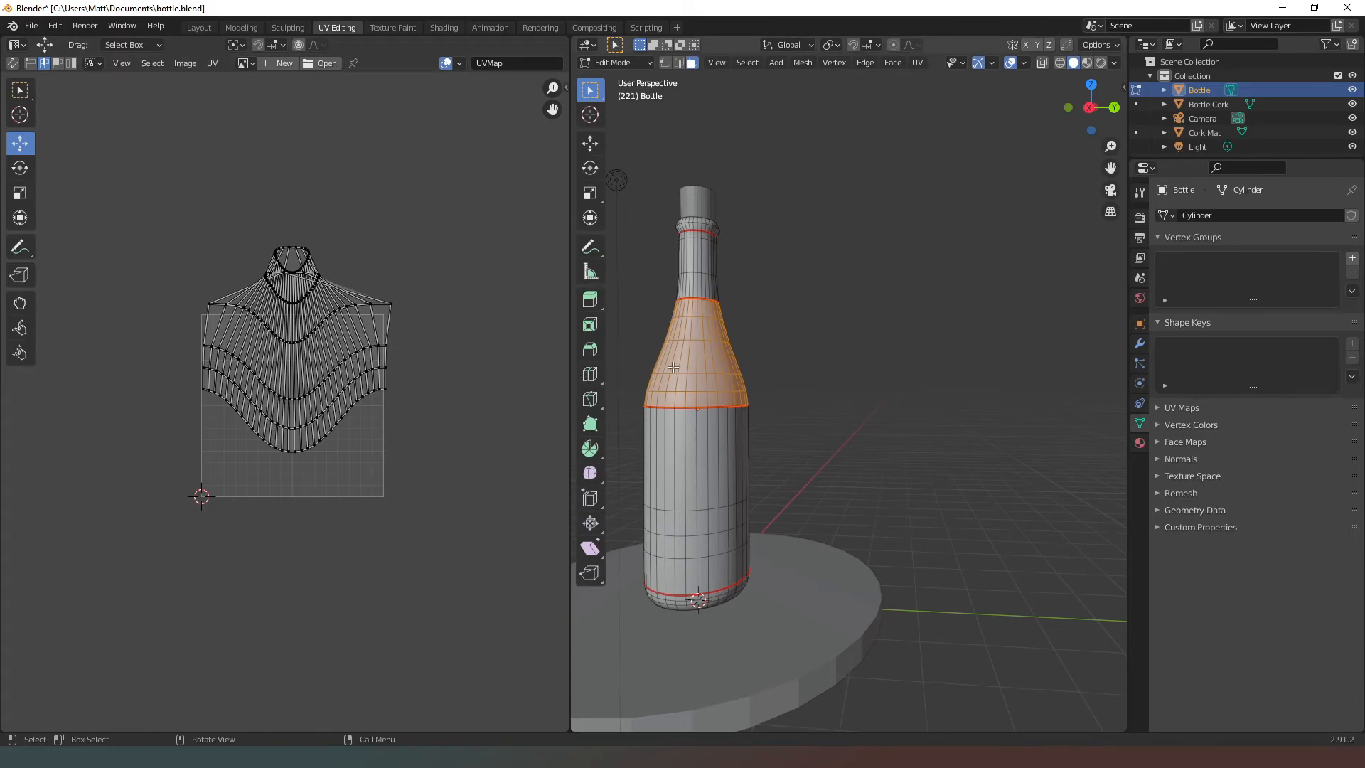
Unwrap the selected shoulder faces with Cylinder Projection.
{"action": "key", "text": "u"}
{"action": "left_click", "coordinate": [630, 283]}
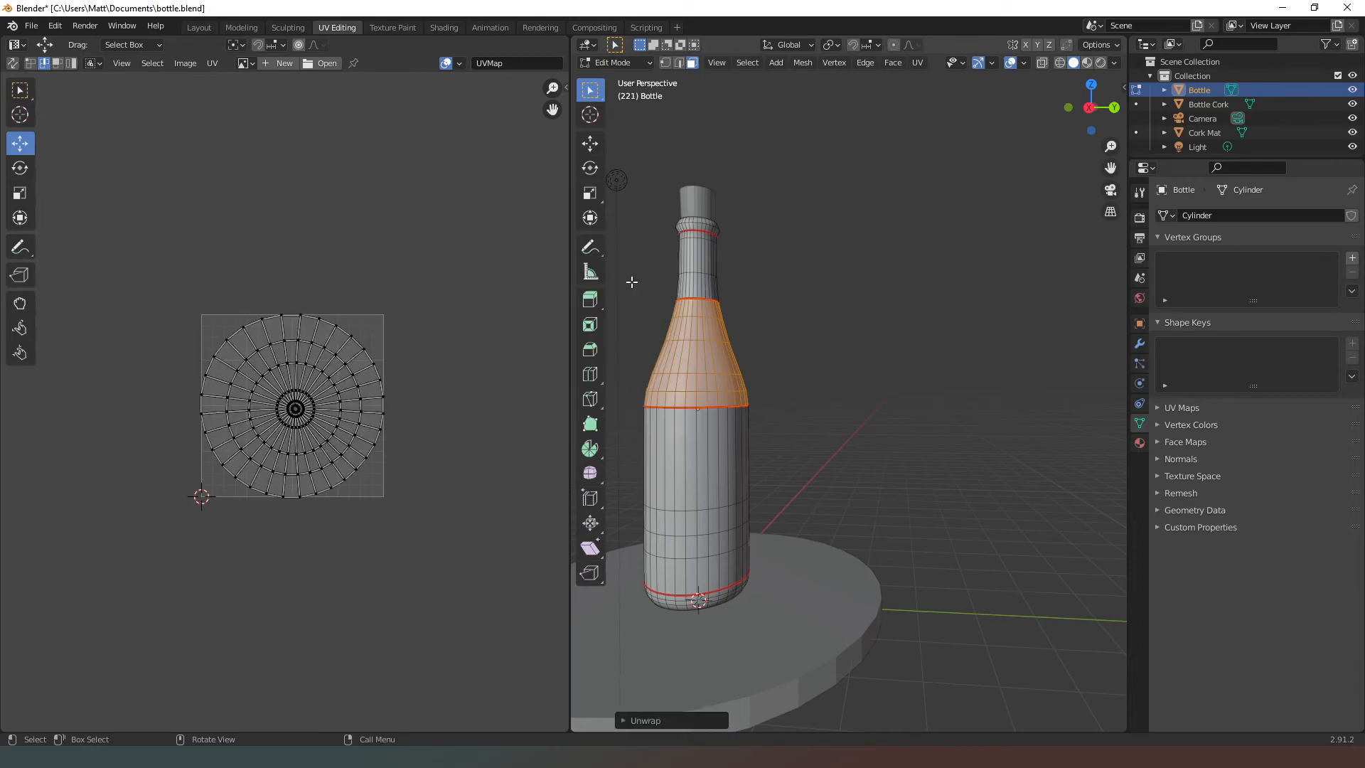
{"action": "key", "text": "u"}
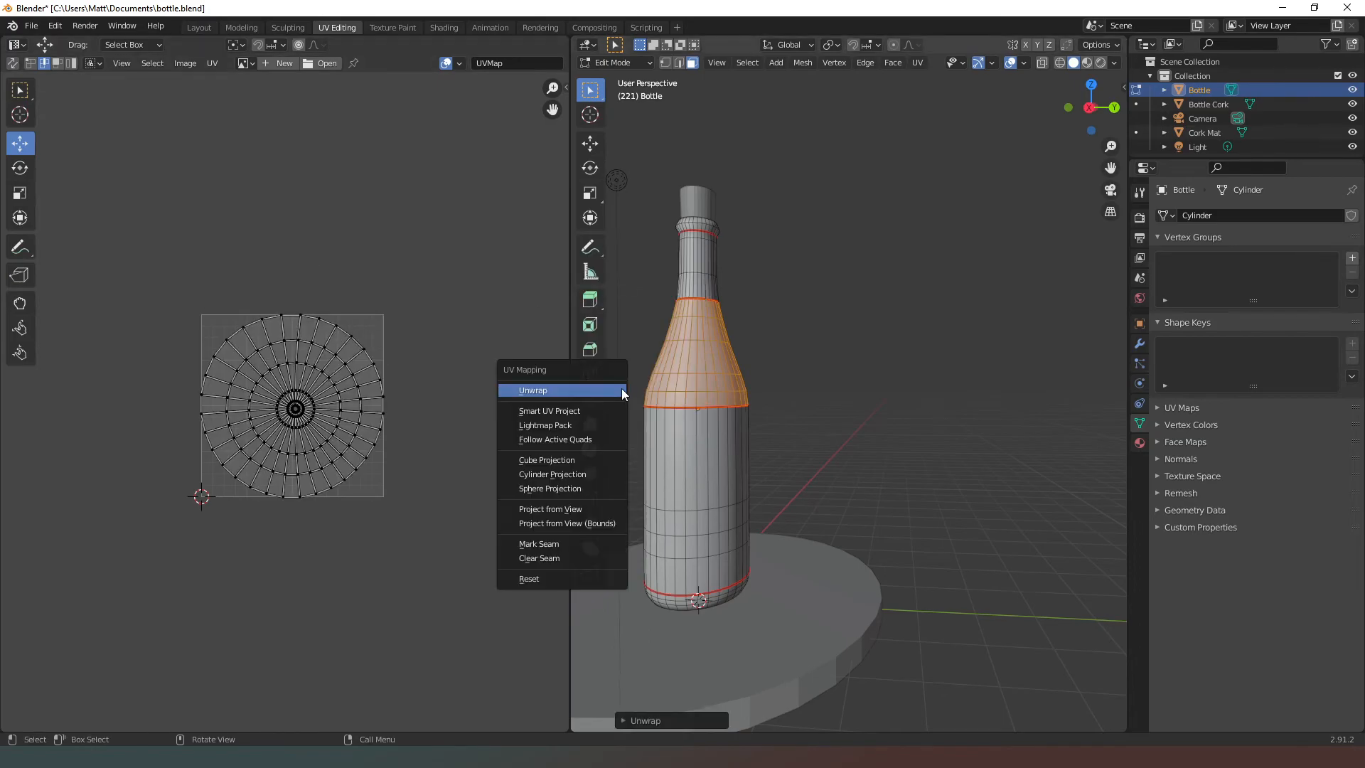
{"action": "left_click", "coordinate": [567, 473]}
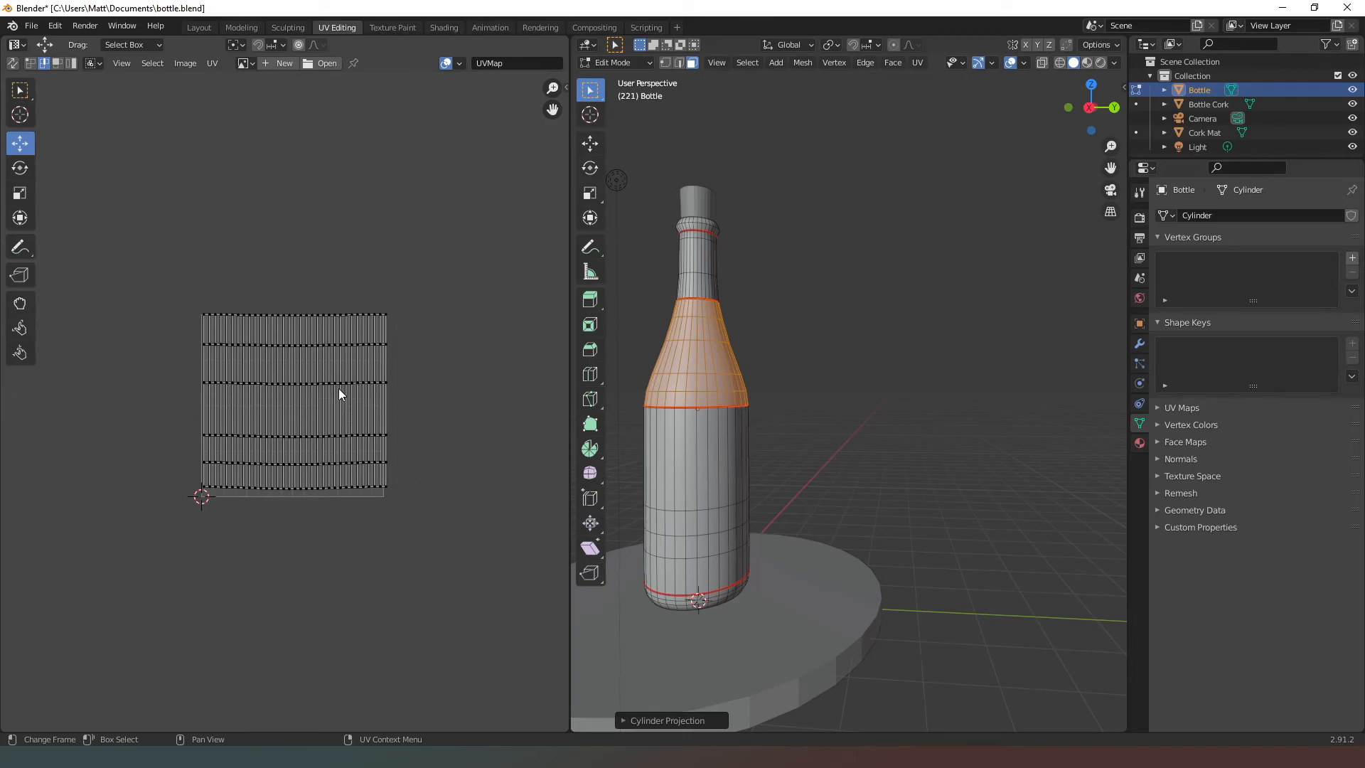
Shrink the whole shoulder UV island to about the body island's size, place it just right of that island, and select the entire bottle mesh.
{"action": "left_click_drag", "start_coordinate": [185, 288], "coordinate": [459, 517]}
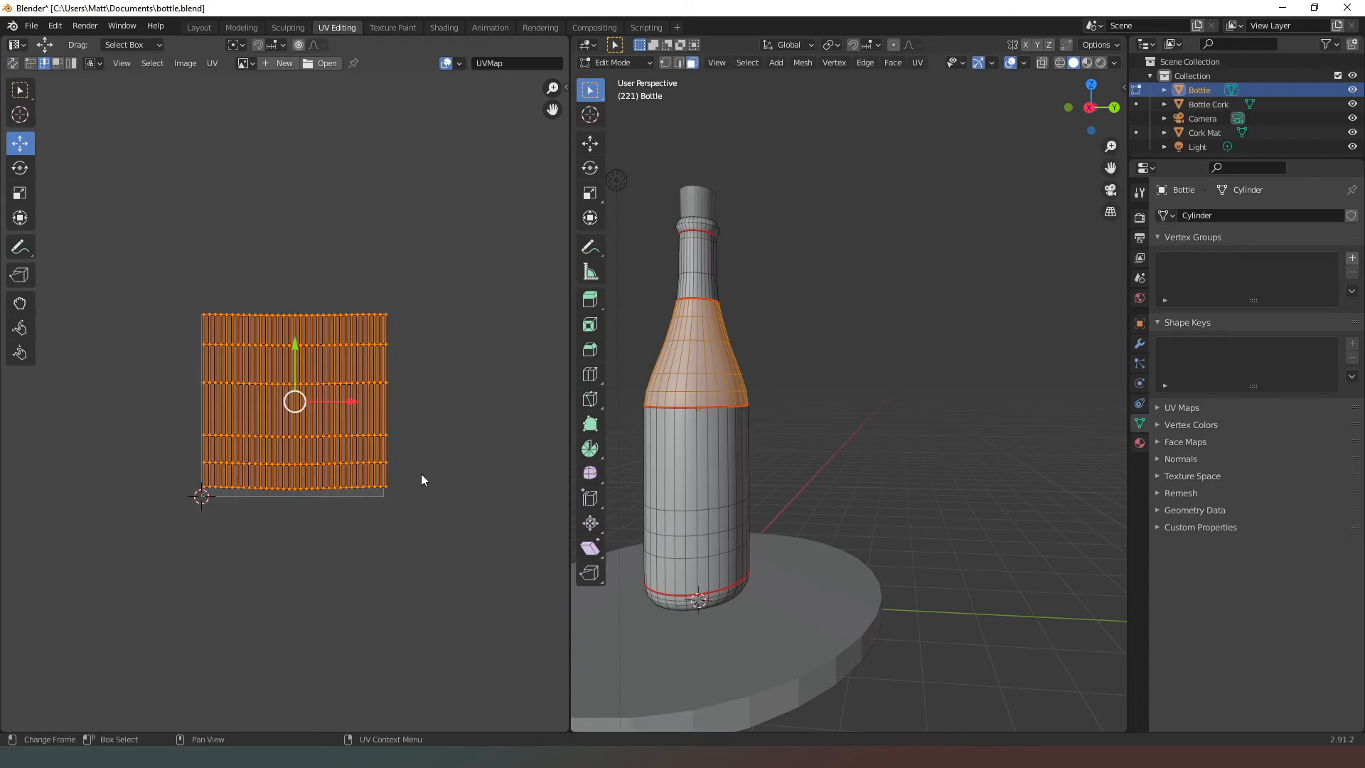
{"action": "key", "text": "s"}
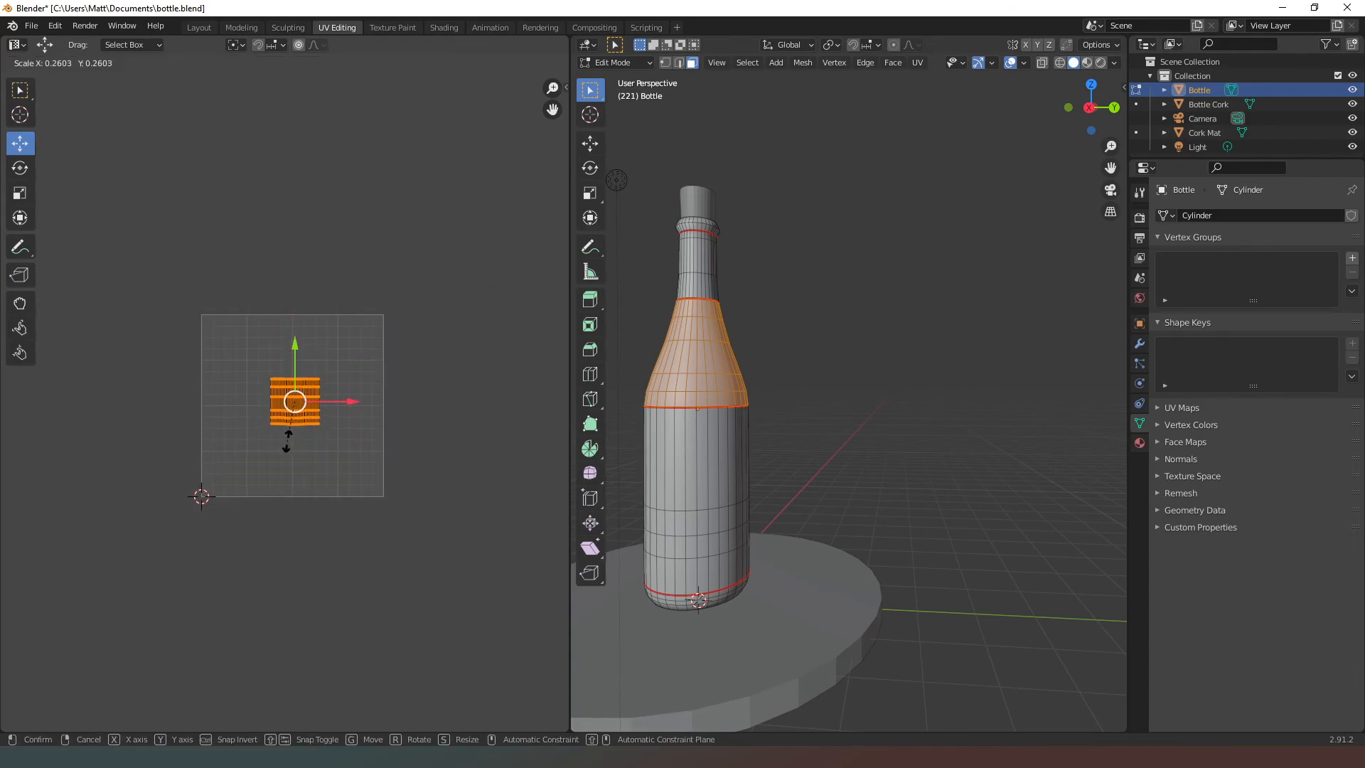
{"action": "left_click", "coordinate": [289, 431]}
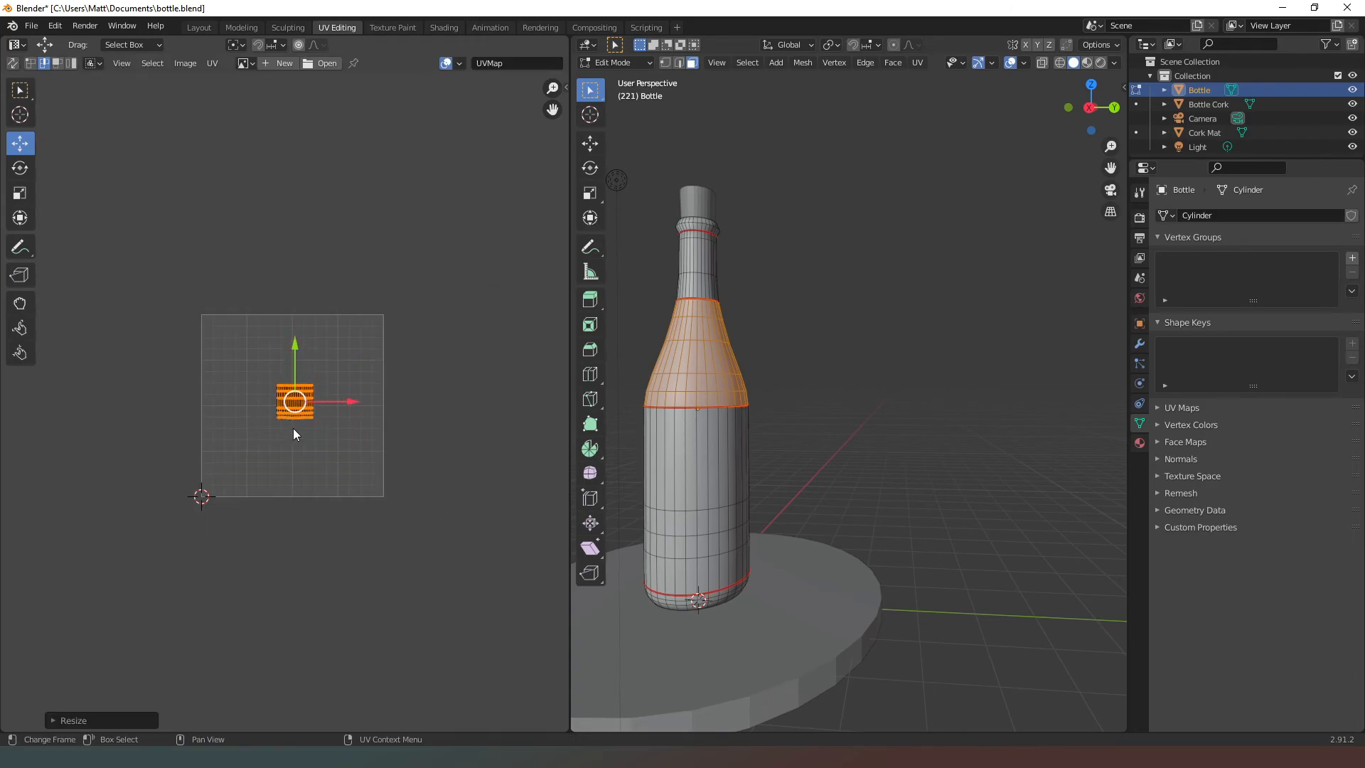
{"action": "left_click_drag", "start_coordinate": [294, 401], "coordinate": [275, 342]}
{"action": "key", "text": "alt+a"}
{"action": "key", "text": "a"}
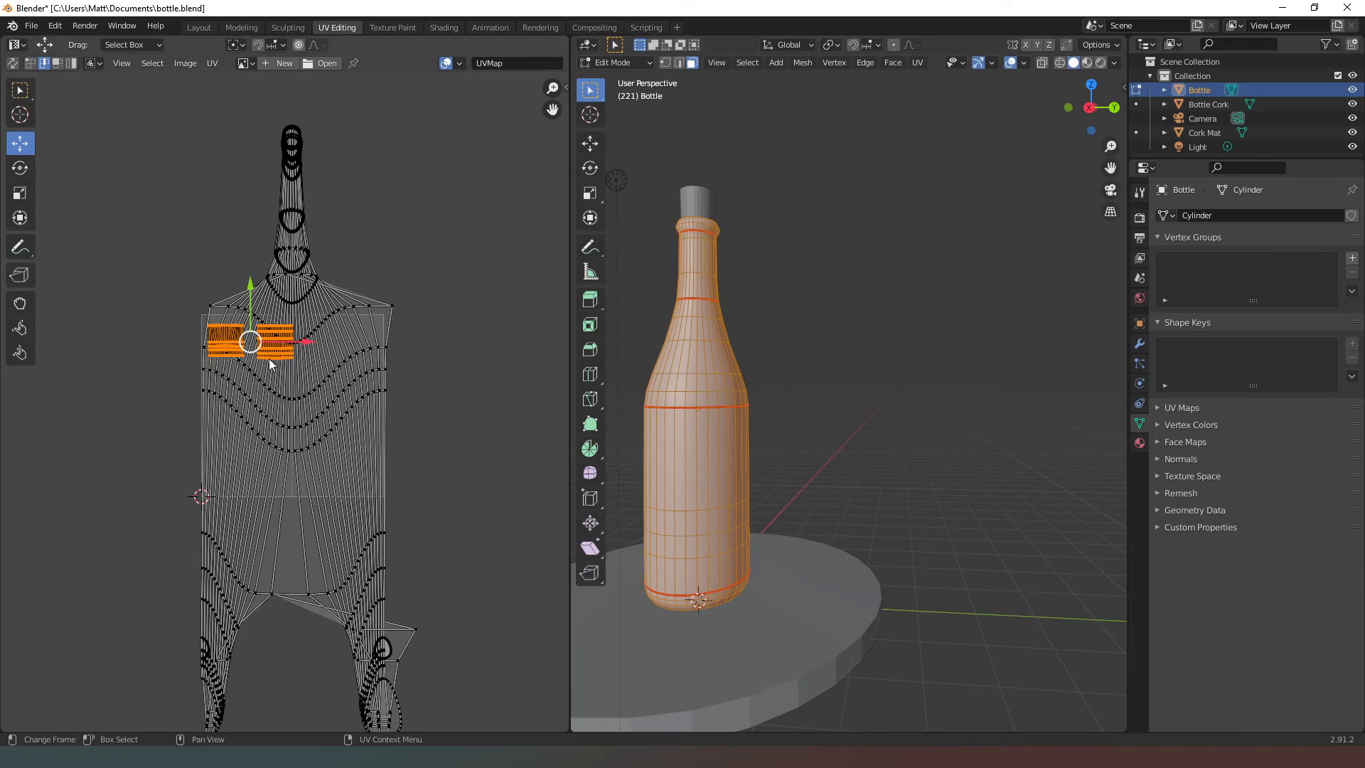